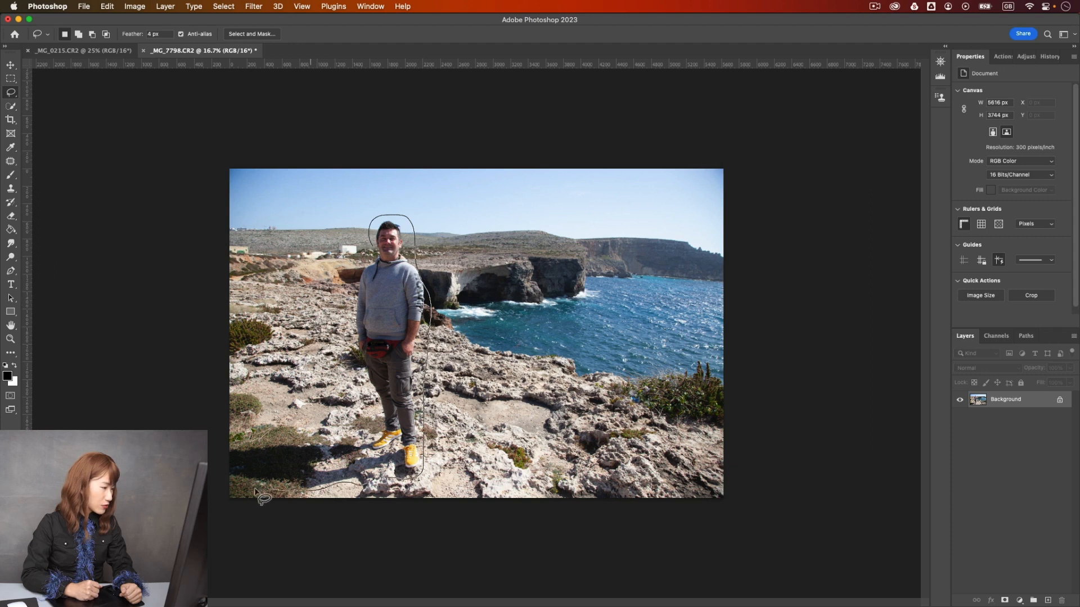
- Lasso loosely around the standing man and his shadow, and start Content-Aware Fill on that selection
left_click_drag(356, 380, 394, 210)
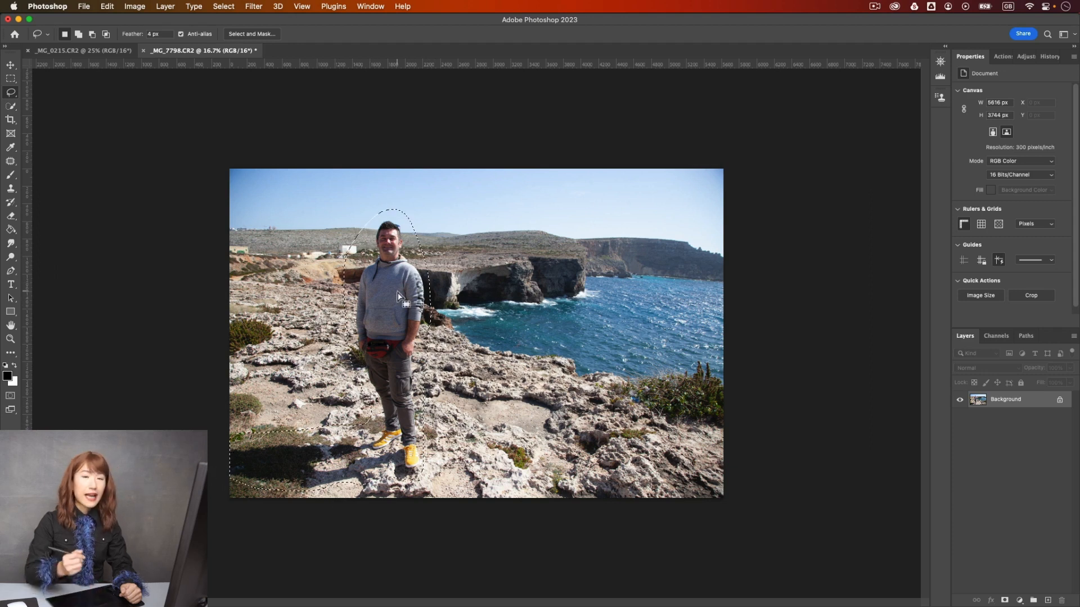
left_click(135, 6)
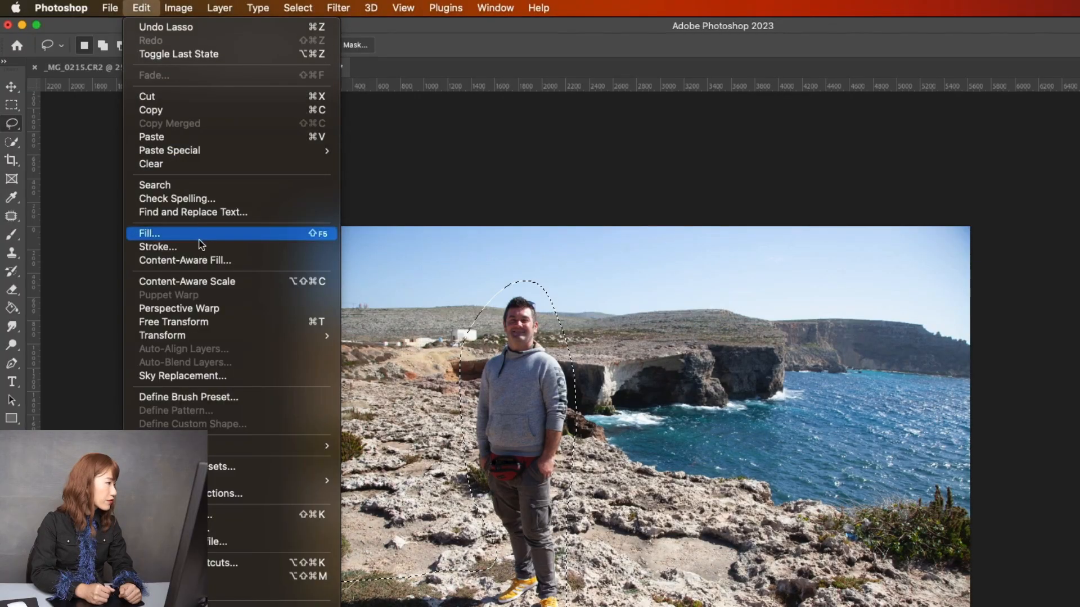
left_click(204, 261)
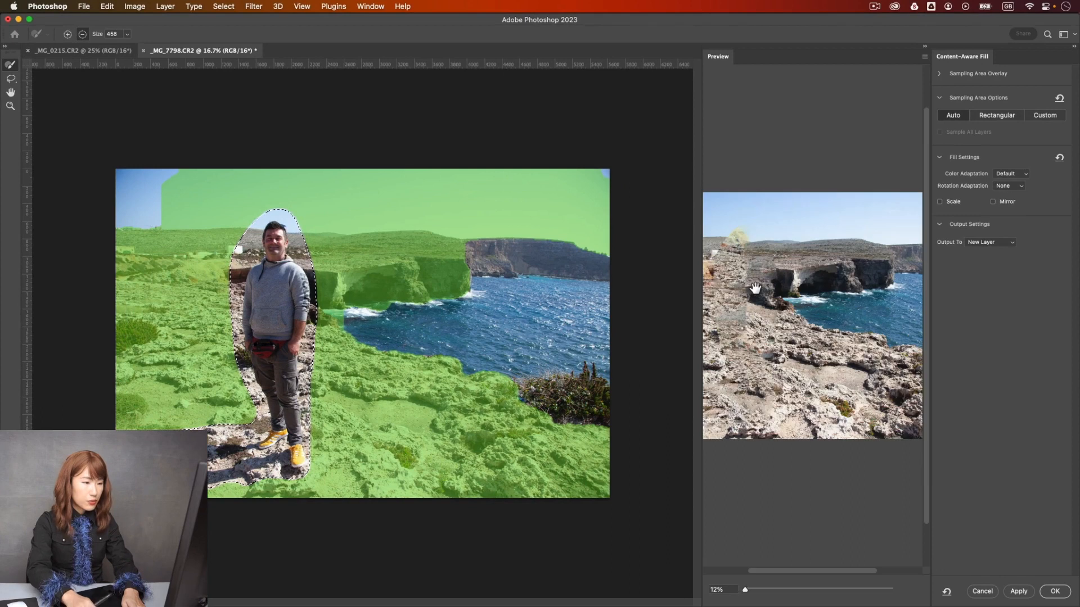
- Exclude the upper sky from the fill's sampling area and output the fill to a new layer
left_click_drag(828, 571, 790, 576)
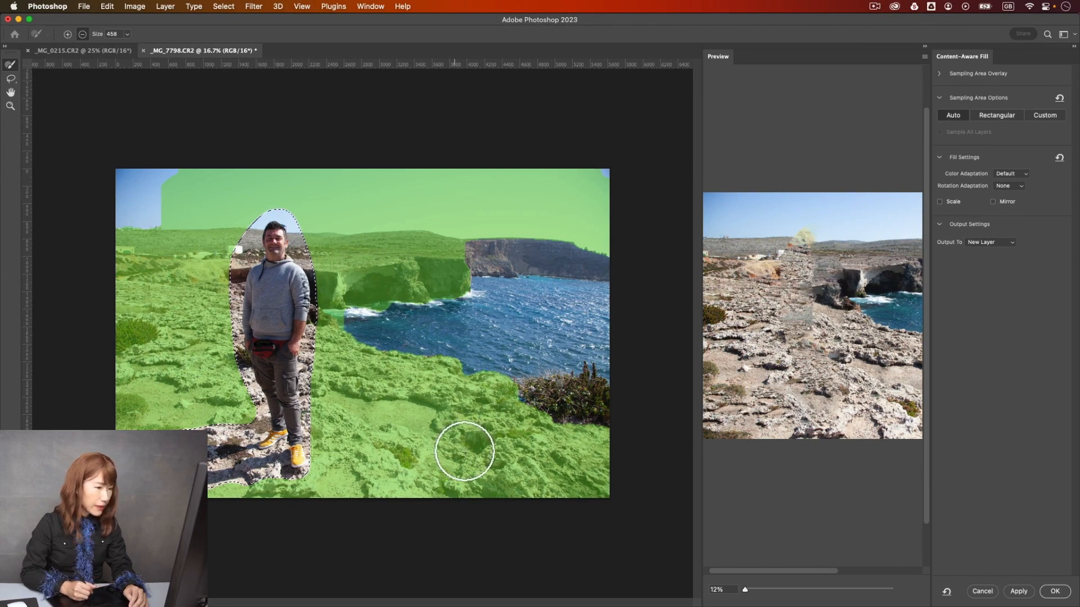
mouse_move(181, 201)
left_mouse_down()
mouse_move(213, 182)
mouse_move(231, 181)
mouse_move(195, 204)
mouse_move(323, 170)
mouse_move(409, 168)
mouse_move(589, 184)
left_mouse_up()
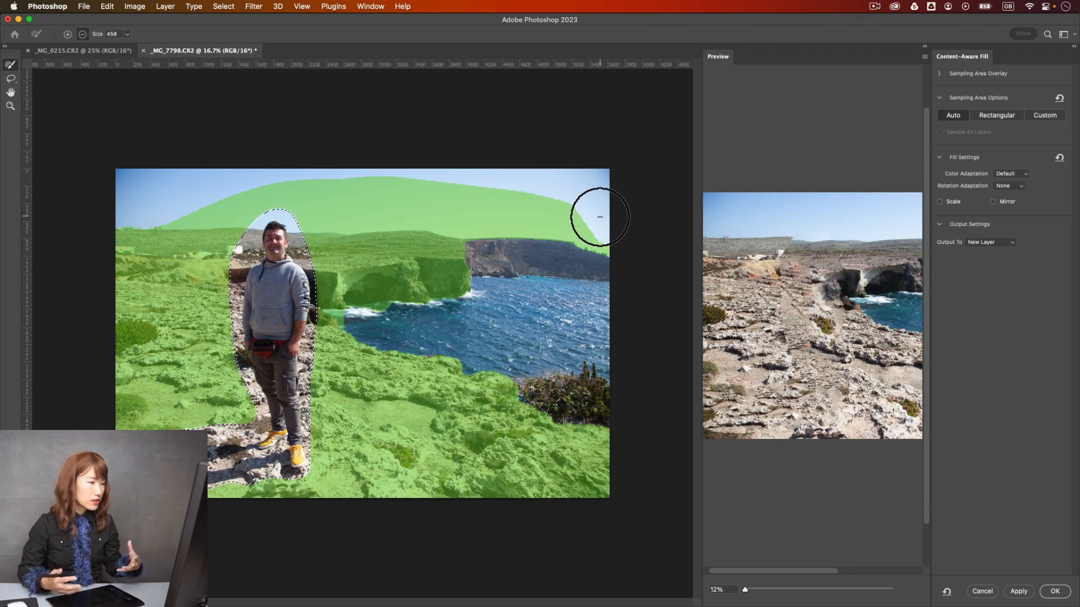
left_click(1055, 592)
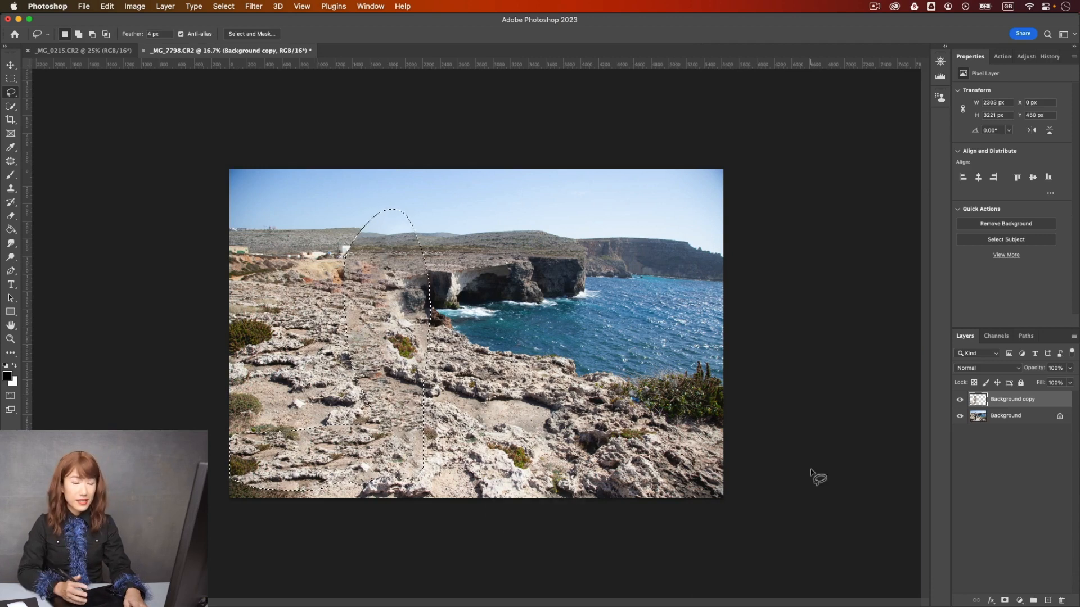
- Delete the Background copy layer holding the fill and clear the selection
left_click_drag(1010, 402, 1061, 600)
key("super+d")
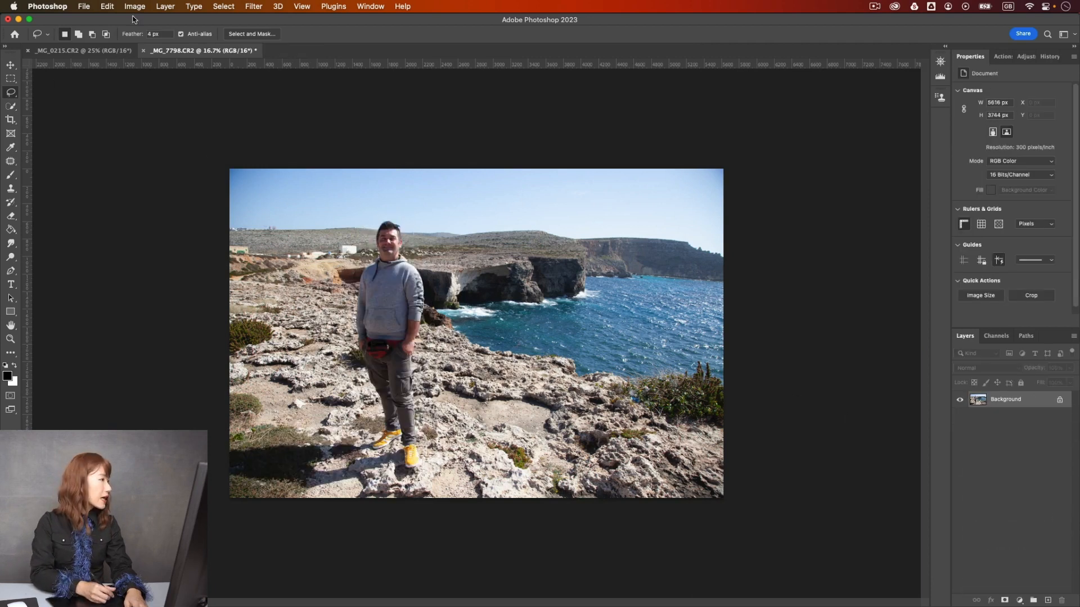
- Select the standing man with automatic subject selection
left_click(186, 6)
mouse_move(223, 5)
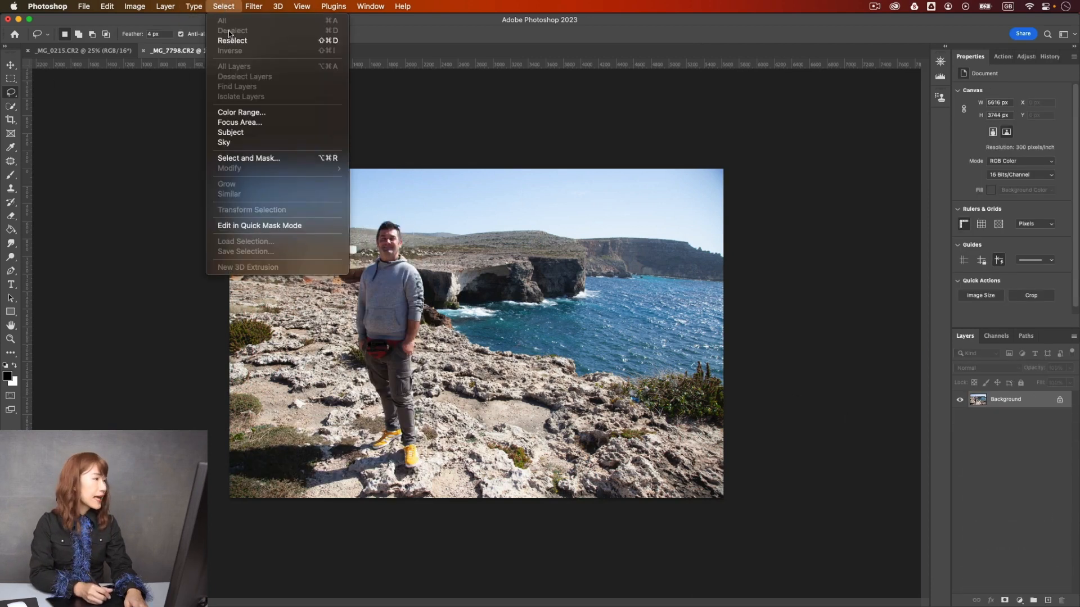
left_click(254, 135)
key("super+equal")
left_click_drag(413, 383, 402, 343)
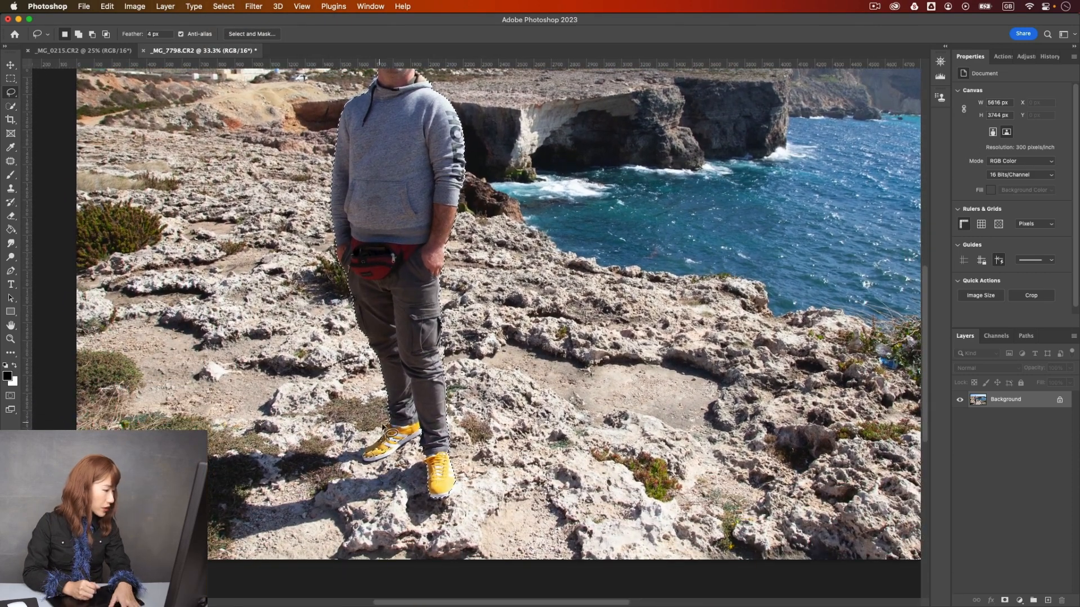
- Expand the man's selection by 20 pixels and add the ground around his shoes with the Lasso tool
left_click(227, 6)
mouse_move(281, 168)
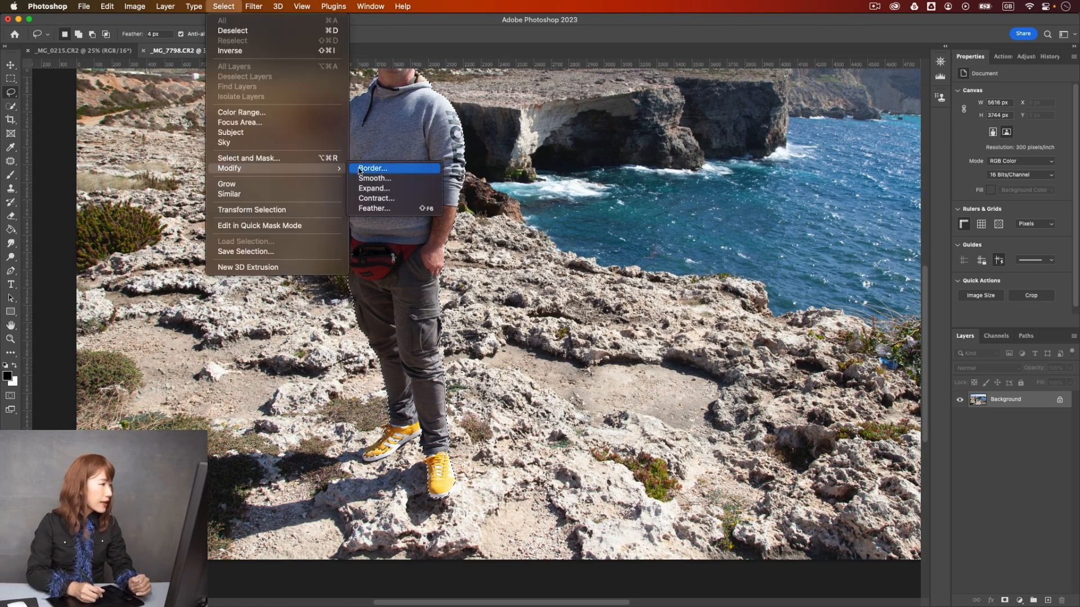
left_click(374, 189)
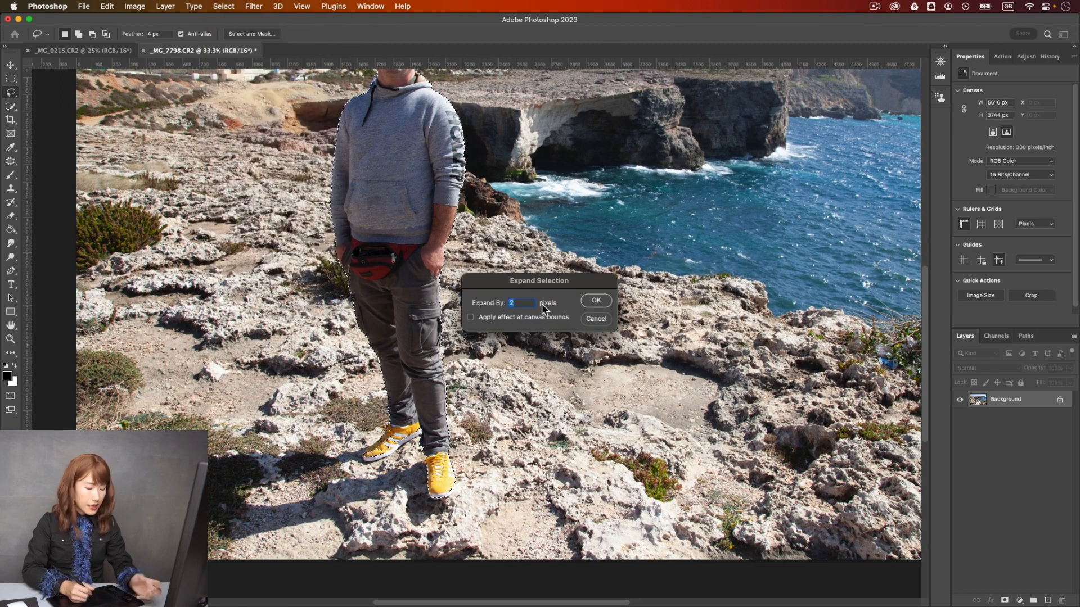
type("20")
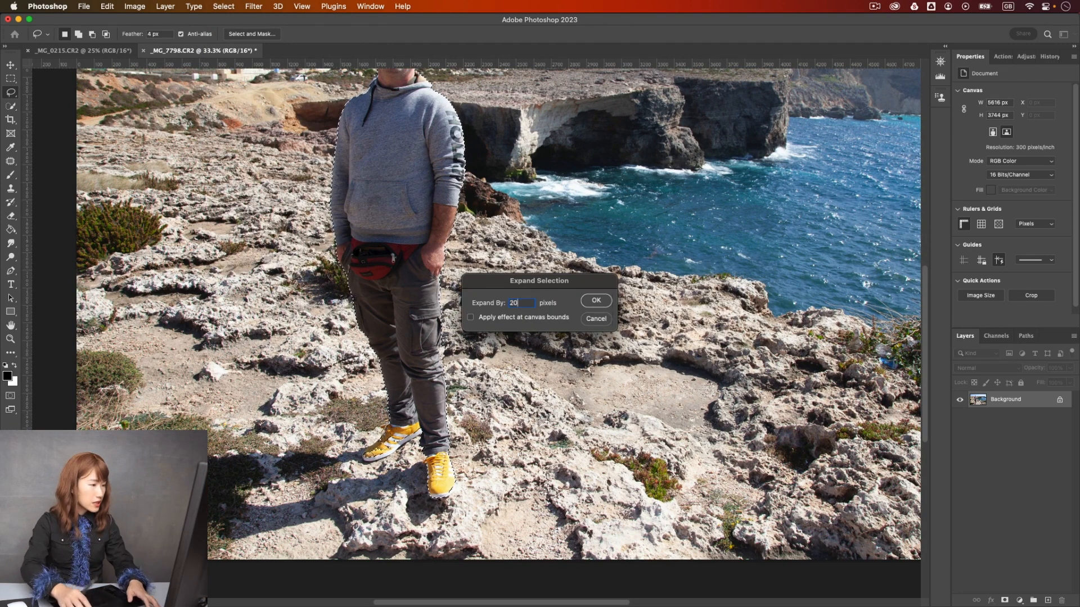
left_click(596, 301)
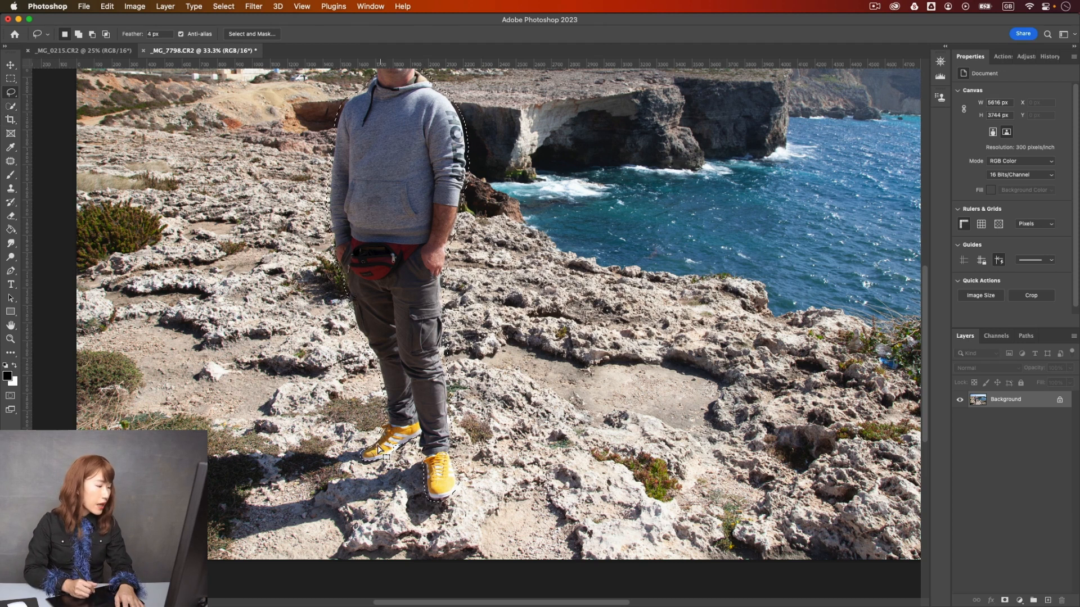
key("shift")
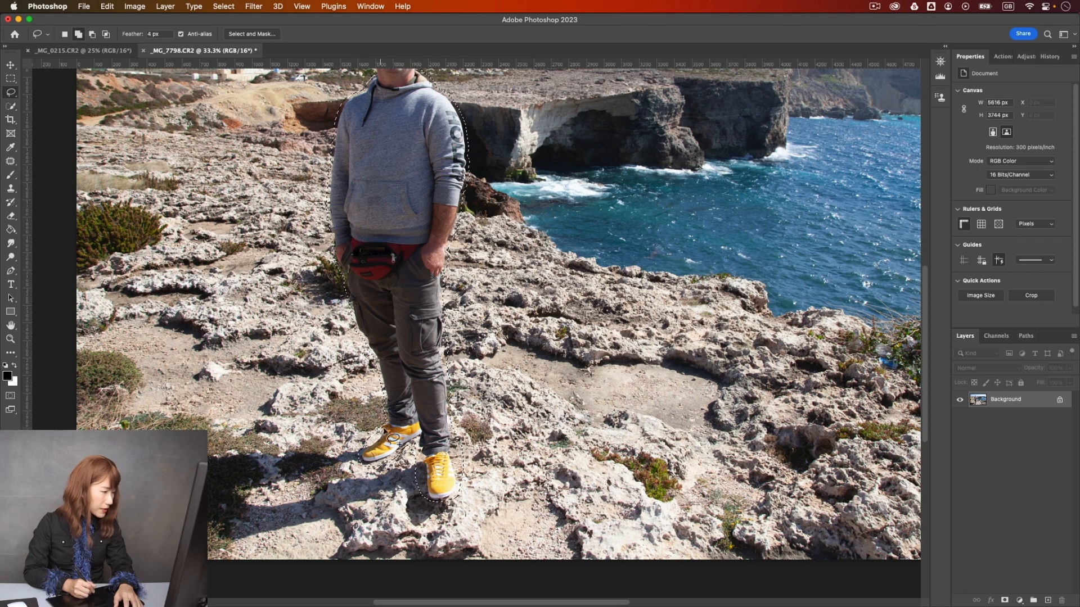
- Replace the selected man using Content-Aware Fill with automatic sampling, output to a new layer, and clear the selection
left_click(108, 7)
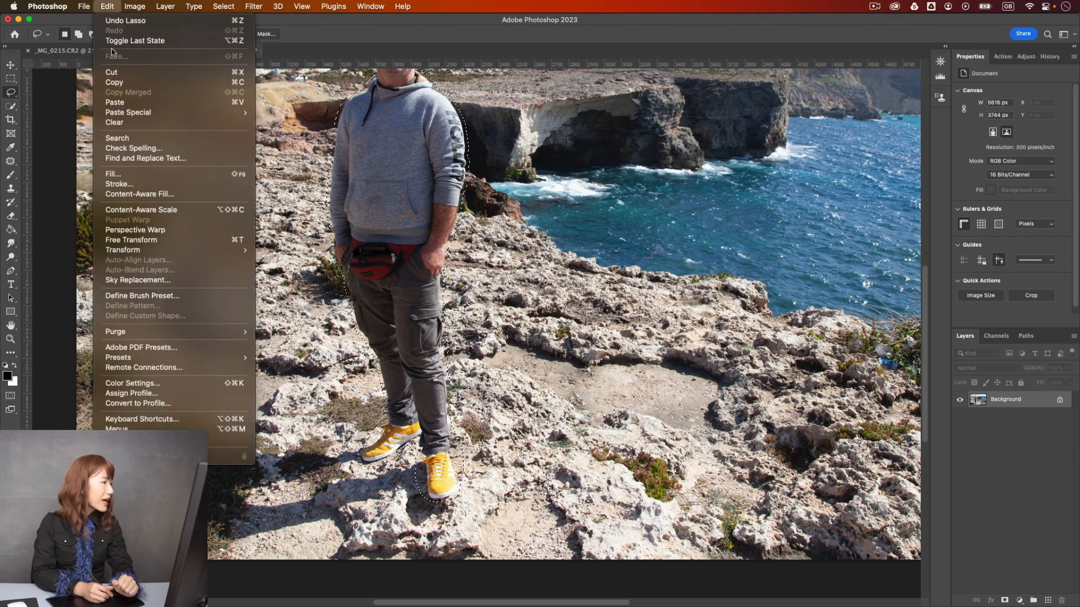
left_click(171, 195)
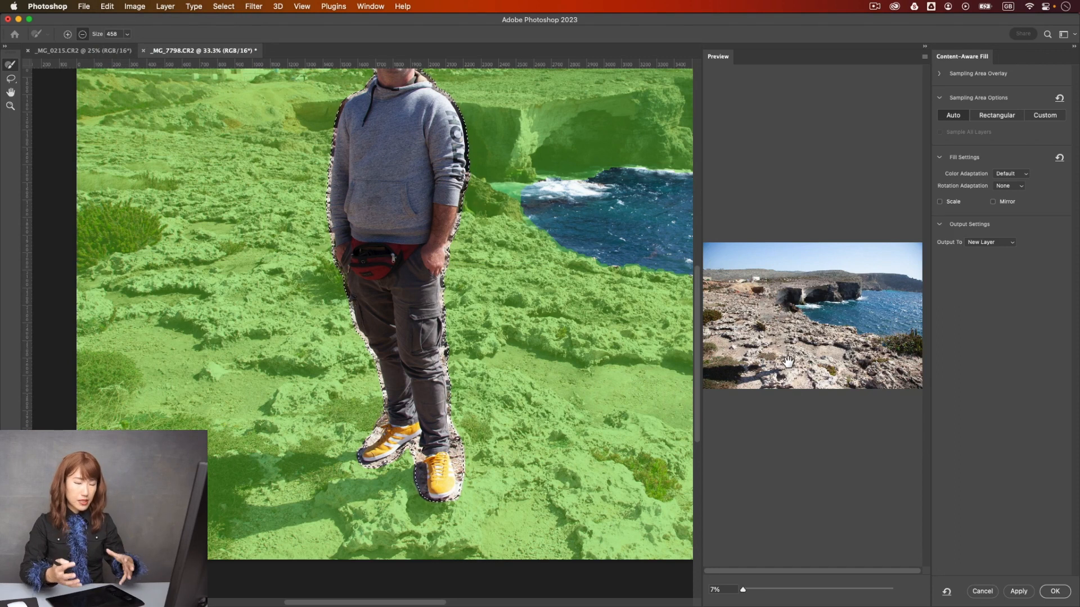
scroll(787, 360, "up", 5)
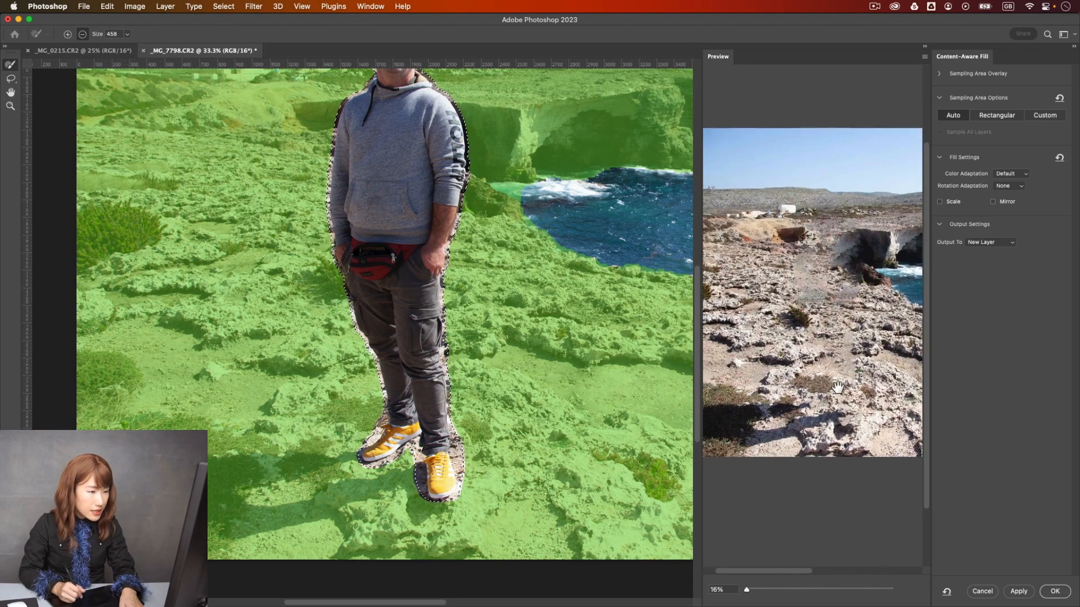
left_click_drag(817, 416, 828, 394)
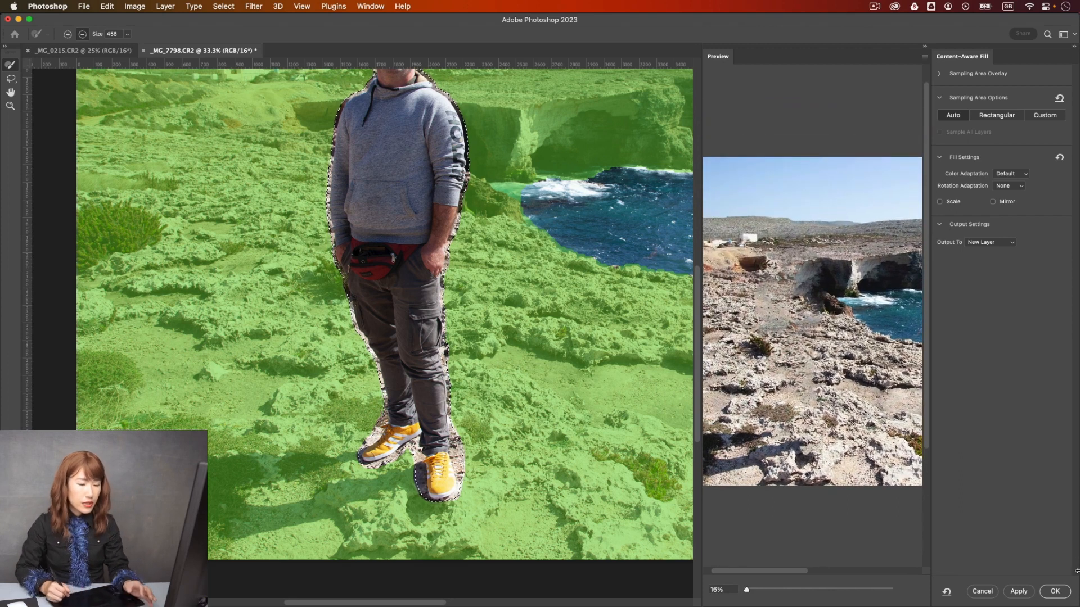
left_click(1055, 592)
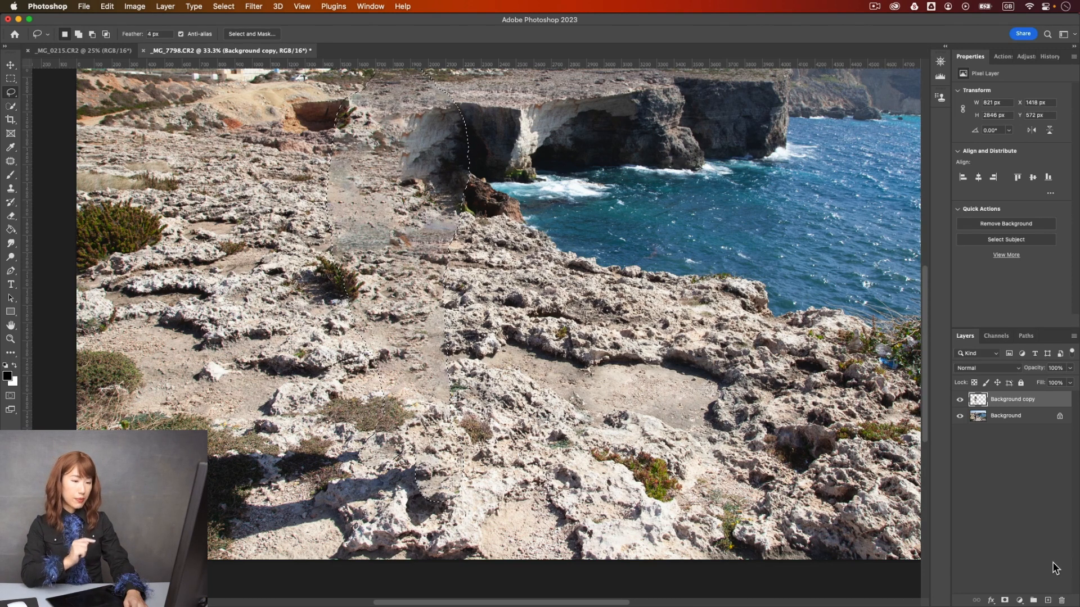
key("super+equal")
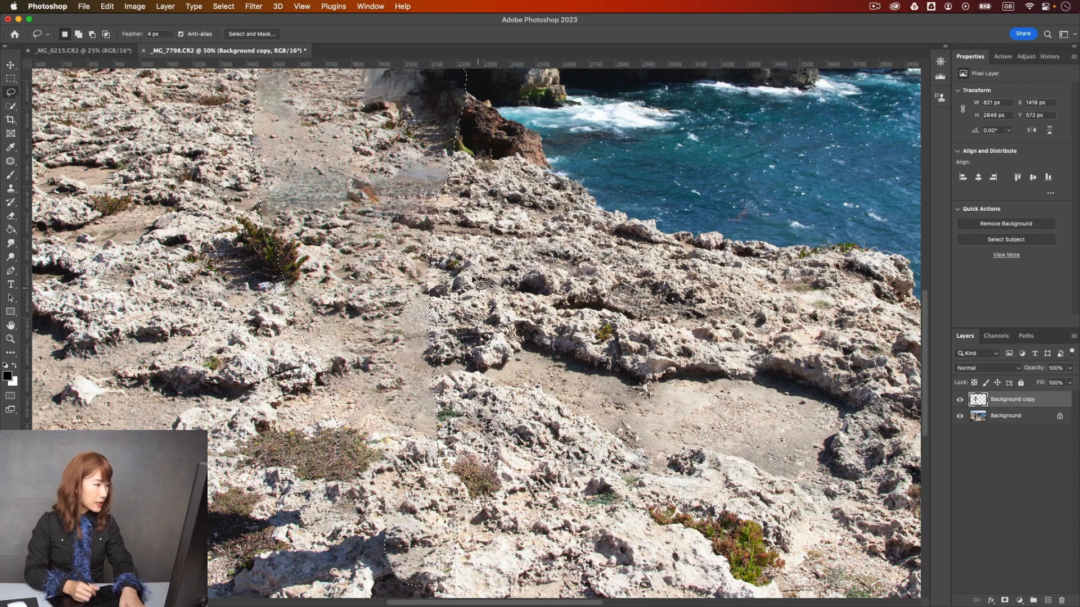
key("super+d")
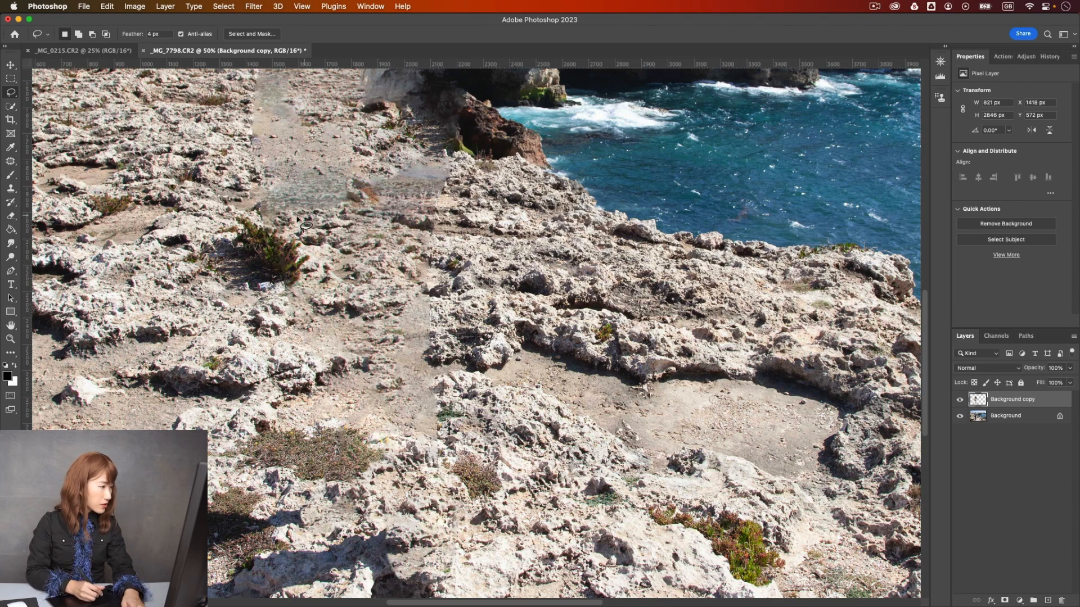
- Stamp all visible layers into a new merged layer above Background copy
left_click_drag(430, 248, 421, 387)
left_click_drag(421, 272, 433, 325)
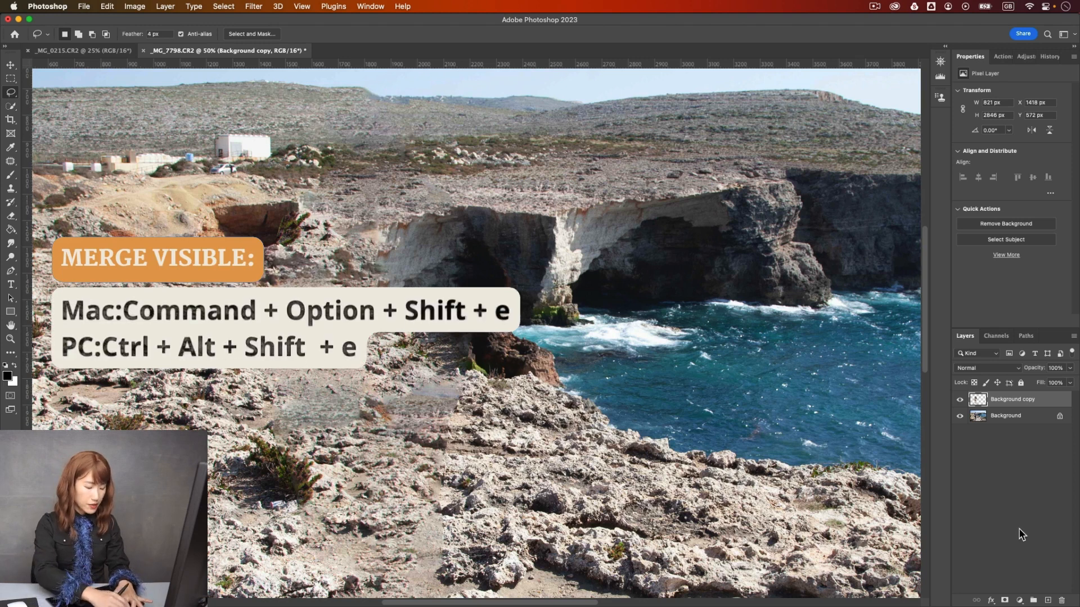
key("super+alt+shift+e")
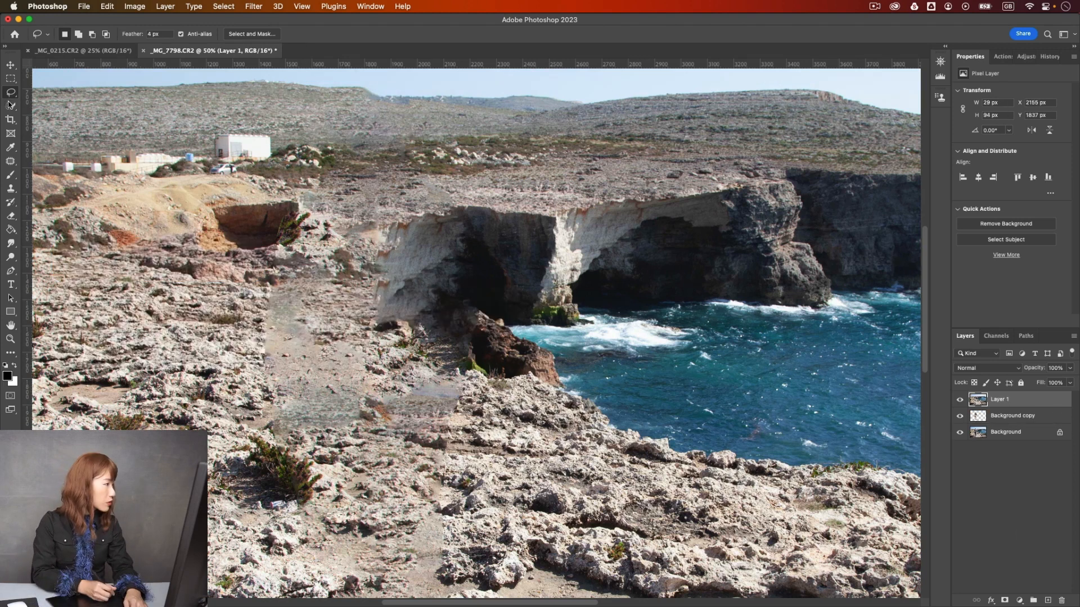
- Patch the blurry grey area below the brown rock with clean rock texture using the Patch tool, and deselect
left_click_drag(11, 160, 71, 194)
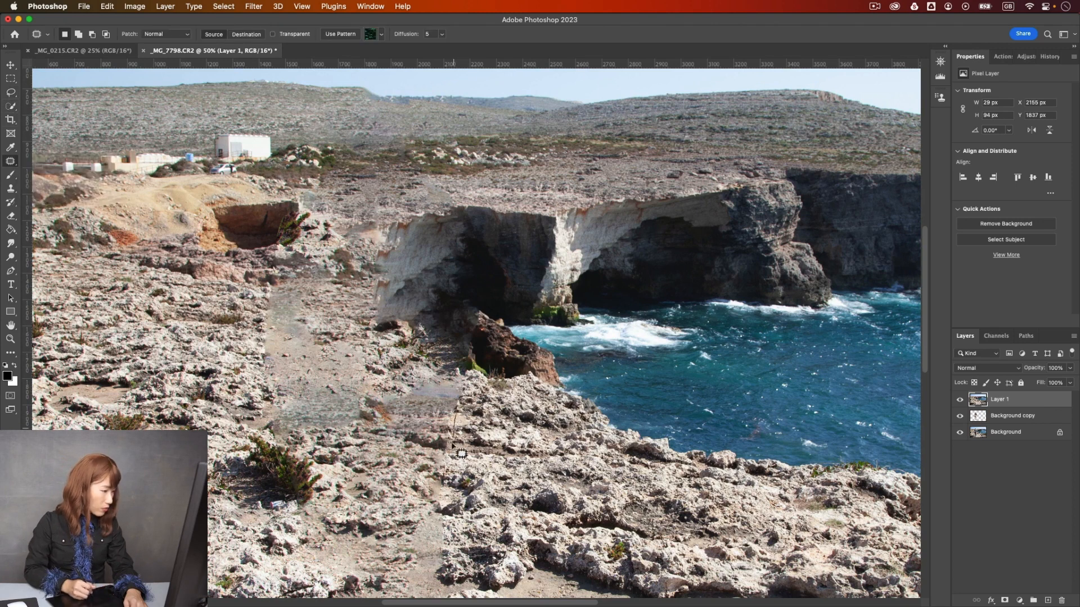
mouse_move(388, 436)
left_mouse_down()
mouse_move(428, 379)
mouse_move(459, 386)
mouse_move(467, 438)
mouse_move(510, 438)
left_mouse_up()
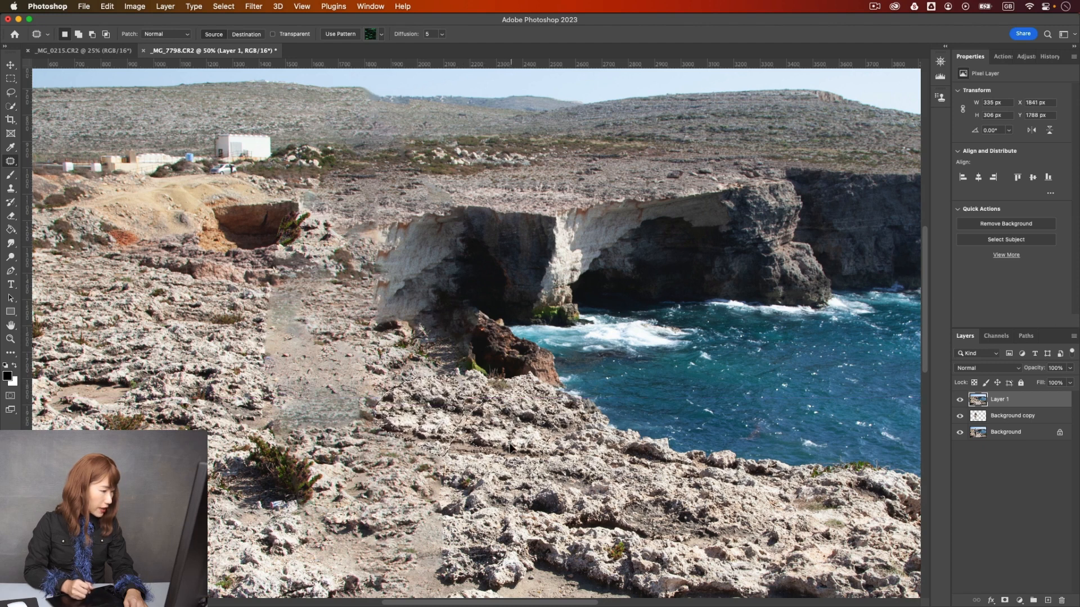
key("super+d")
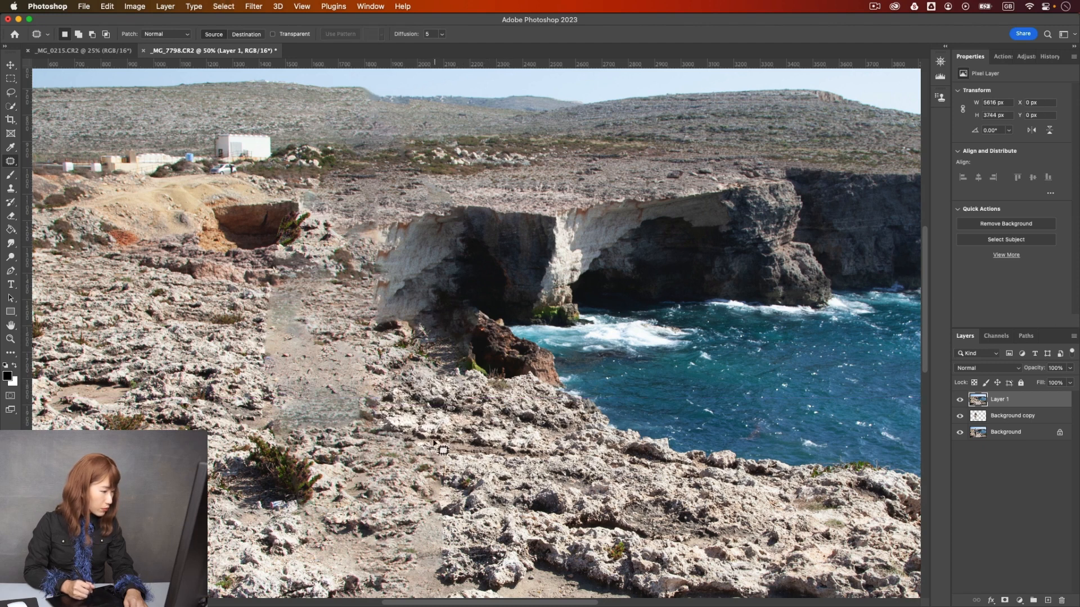
- Patch the smooth, smeared ground west of the brown rock with neighbouring rock texture and deselect
mouse_move(392, 412)
left_mouse_down()
mouse_move(416, 285)
mouse_move(354, 330)
mouse_move(303, 318)
mouse_move(299, 285)
mouse_move(382, 287)
mouse_move(386, 312)
mouse_move(250, 289)
mouse_move(307, 275)
left_mouse_up()
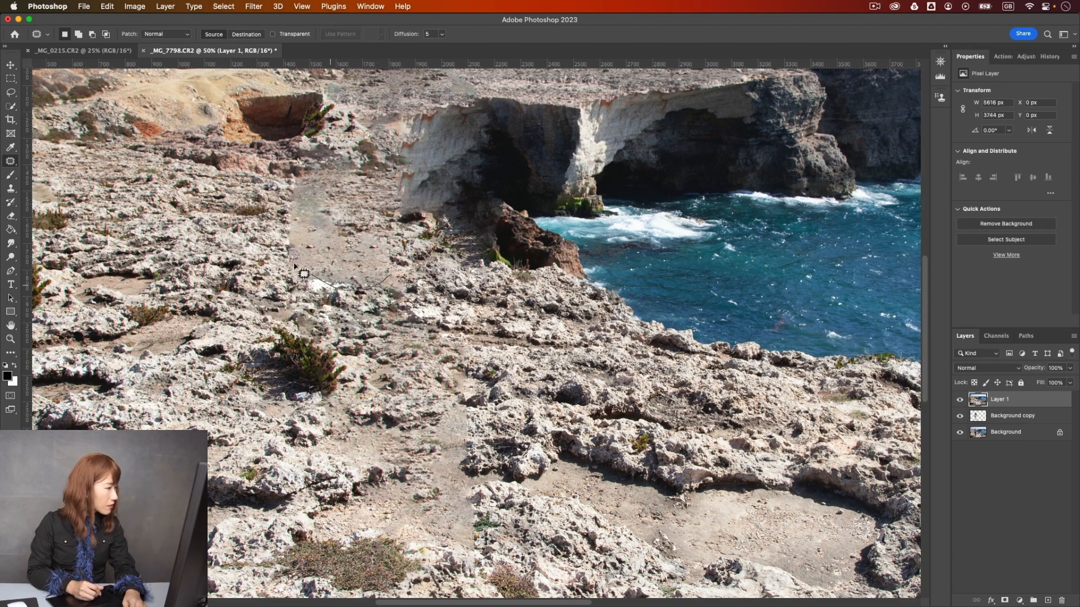
mouse_move(391, 242)
left_mouse_down()
mouse_move(301, 284)
mouse_move(280, 252)
mouse_move(232, 246)
mouse_move(251, 289)
left_mouse_up()
key("super+d")
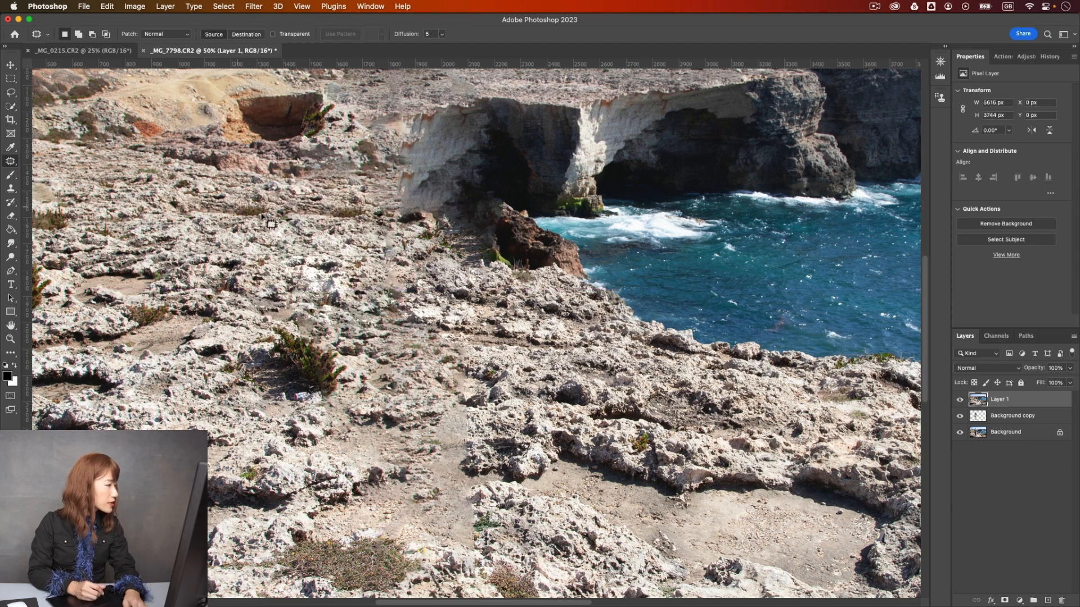
- Patch the small leftover smudges and edges around the newly repaired rock ground, and clear the selection
left_click_drag(314, 198, 313, 197)
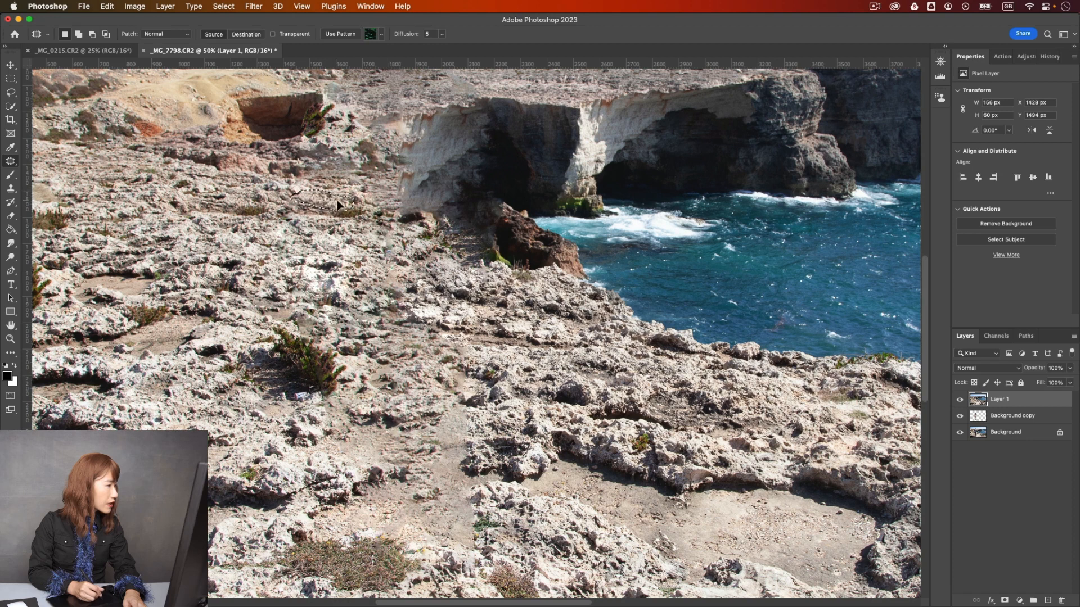
left_click_drag(358, 258, 346, 260)
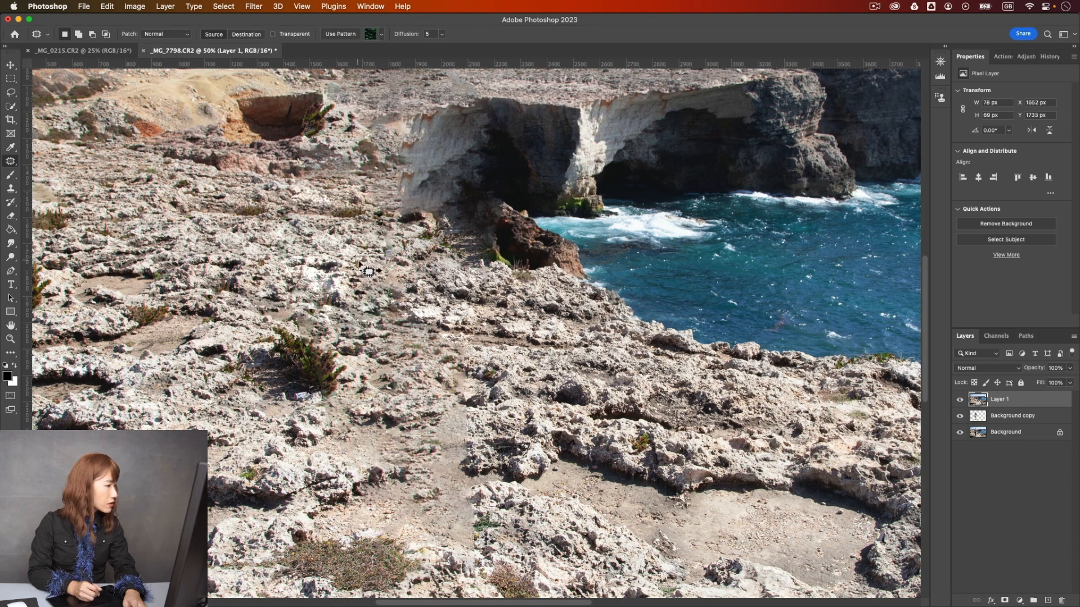
left_click_drag(365, 219, 341, 256)
key("super+d")
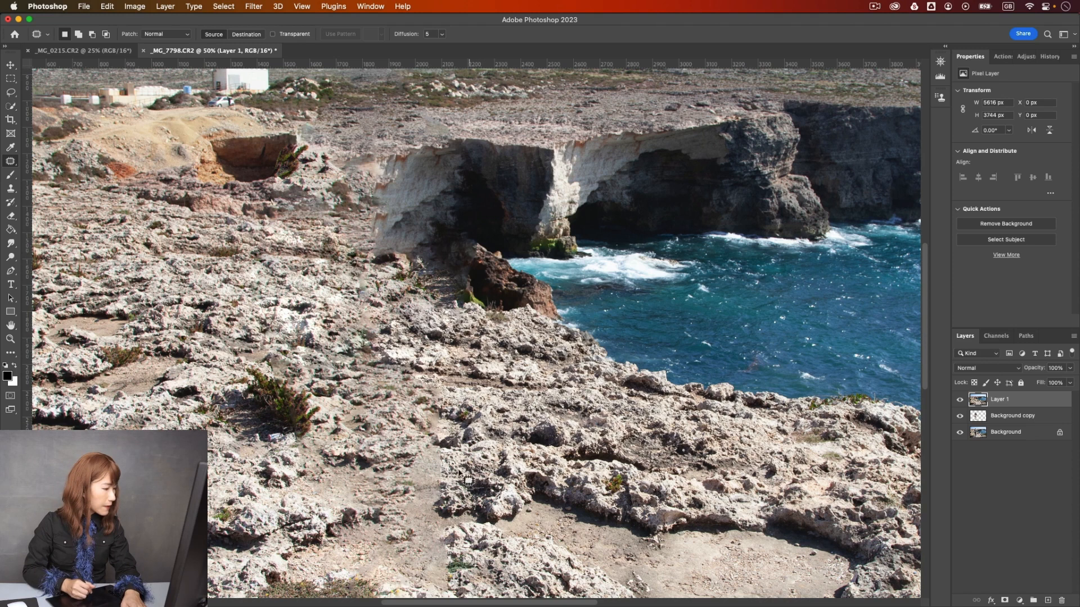
- Patch the smooth vertical seam beside the rock ledge in the mid-foreground with rock texture and deselect
scroll(444, 394, "down", 5)
mouse_move(438, 344)
left_mouse_down()
mouse_move(415, 364)
mouse_move(417, 317)
mouse_move(442, 353)
mouse_move(386, 342)
mouse_move(438, 391)
mouse_move(431, 355)
mouse_move(464, 349)
left_mouse_up()
key("super+z")
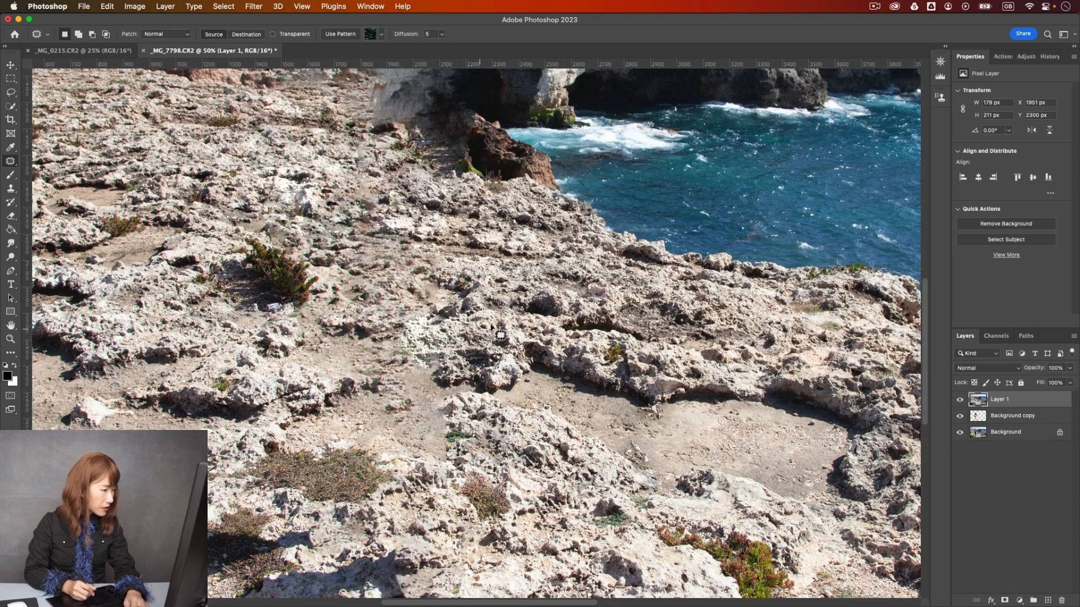
key("super+d")
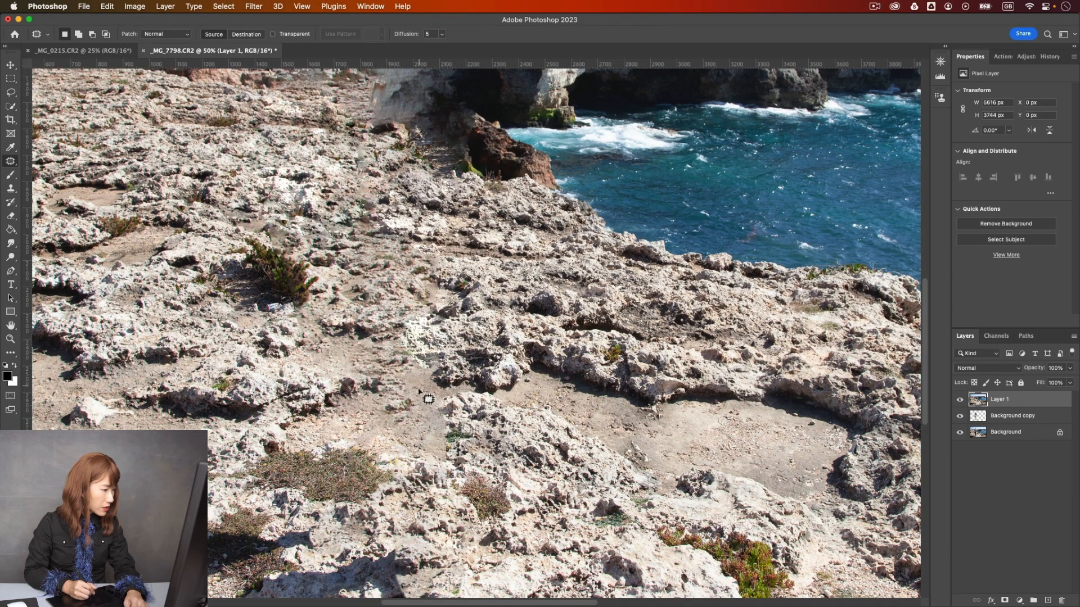
- Try to patch the remaining vertical seam on the sandy ground below the rock ledge
left_click_drag(447, 395, 447, 396)
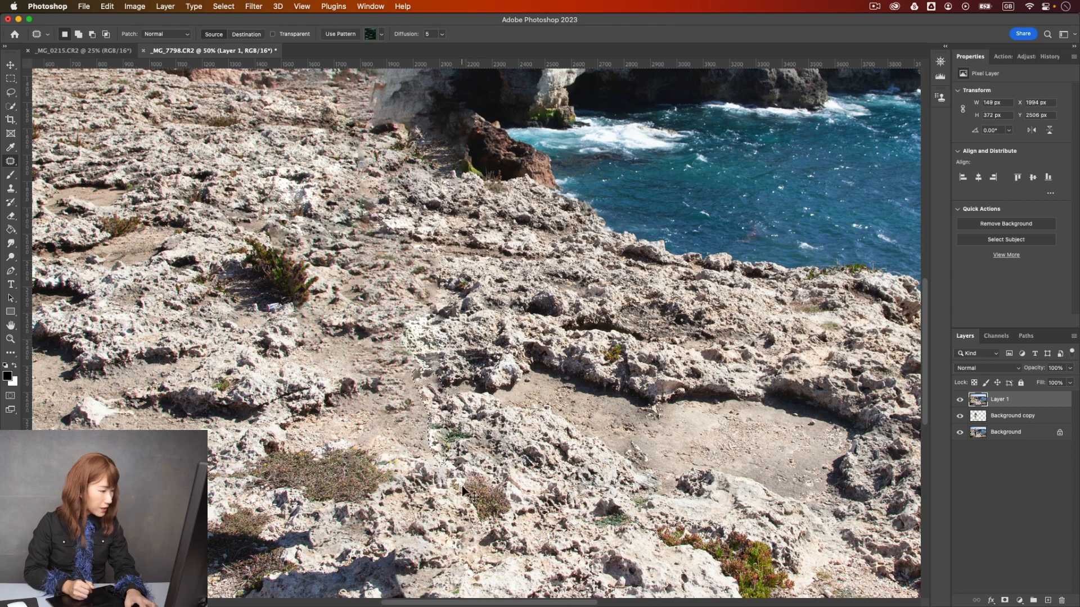
key("super+d")
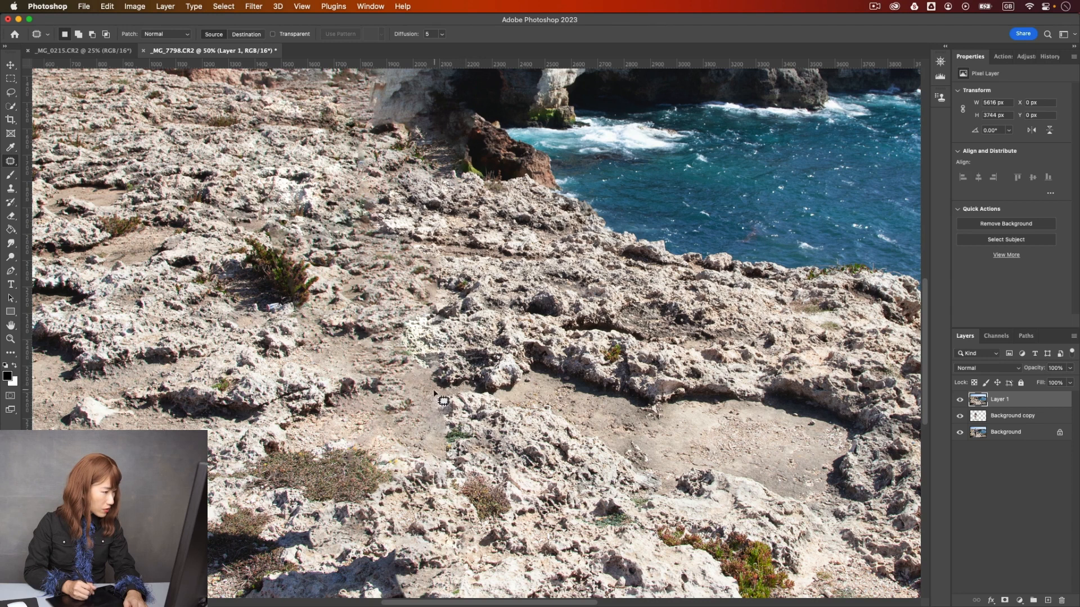
- Outline the man's long dark shadow across the lower-left foreground of the photo with the Lasso tool
key("super+minus")
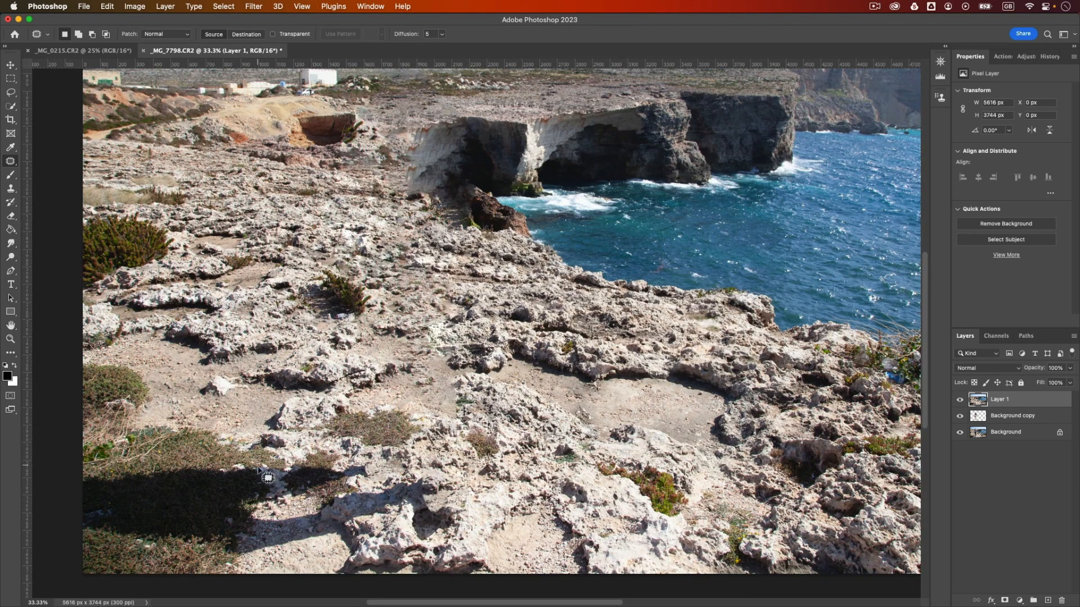
left_click(13, 93)
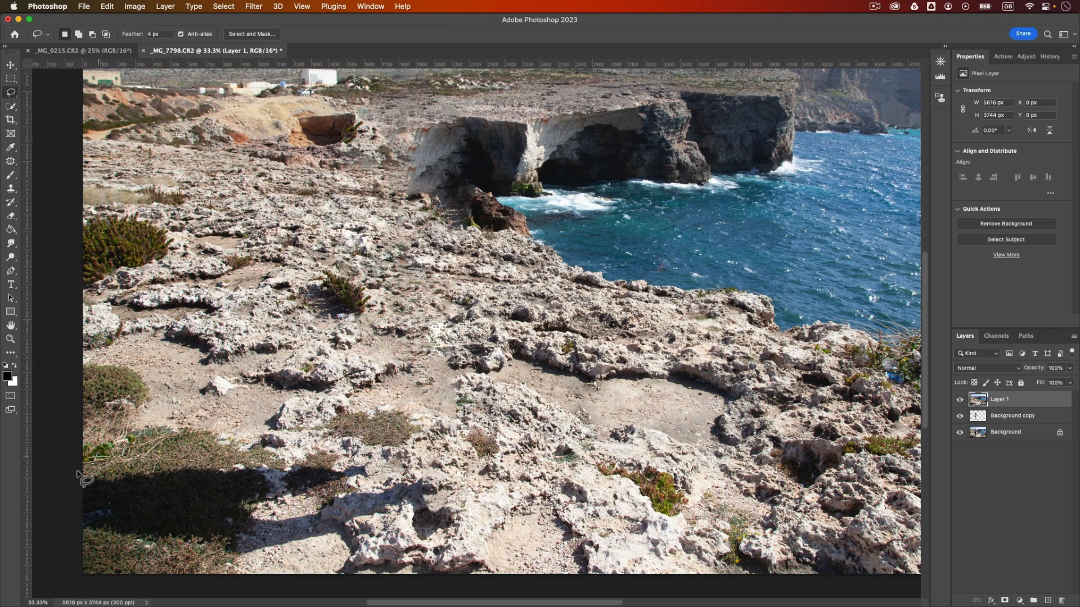
left_click_drag(104, 546, 198, 561)
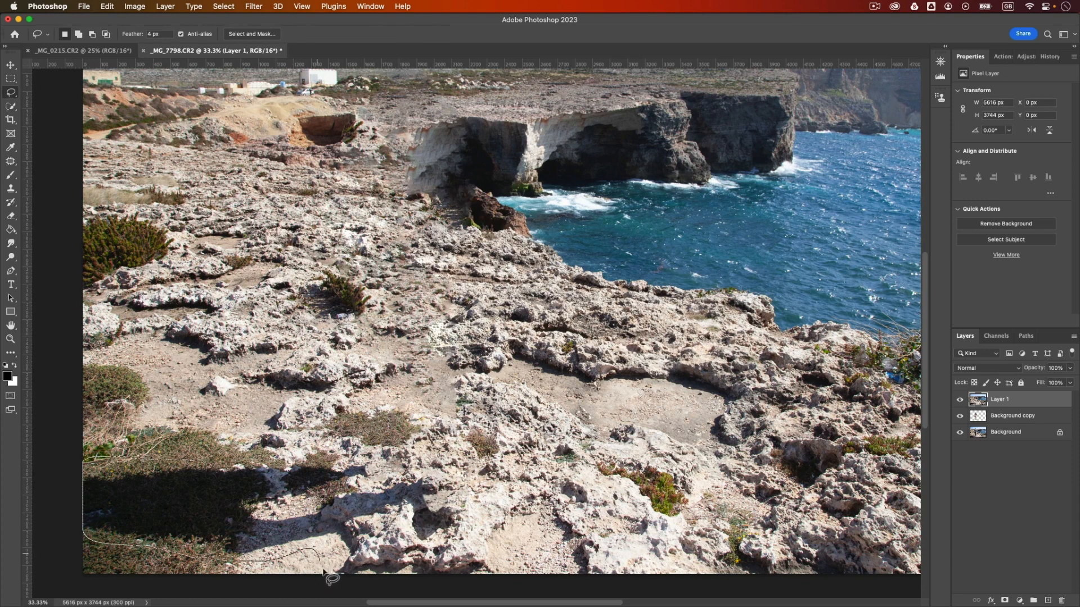
left_click_drag(436, 586, 483, 560)
left_click_drag(412, 558, 484, 572)
- Replace the selected shadow using Content-Aware Fill with output to a new layer, and deselect
left_click(107, 6)
left_click(179, 198)
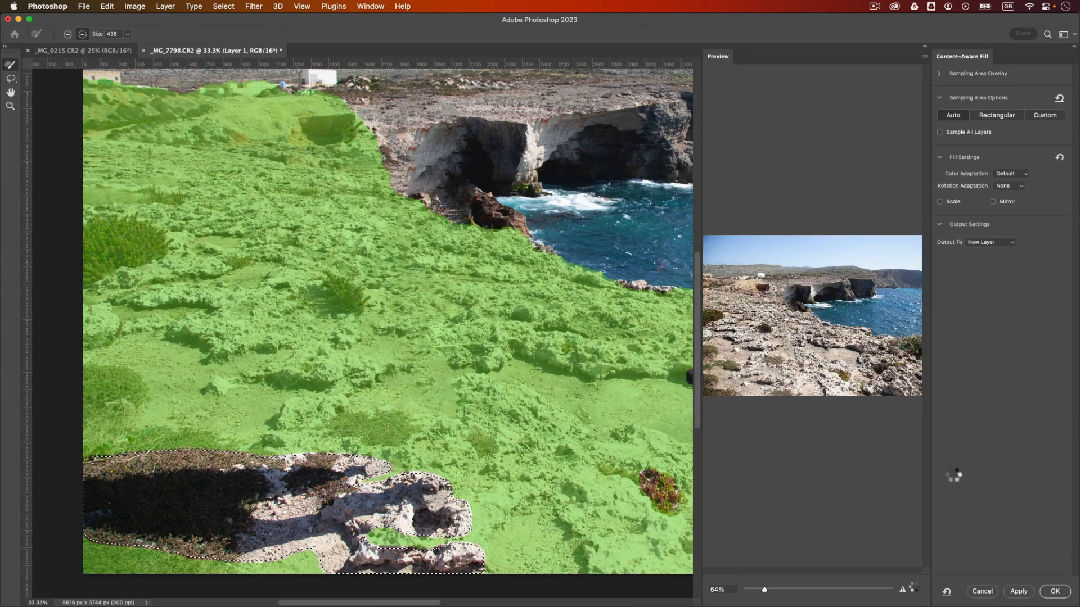
left_click(1054, 591)
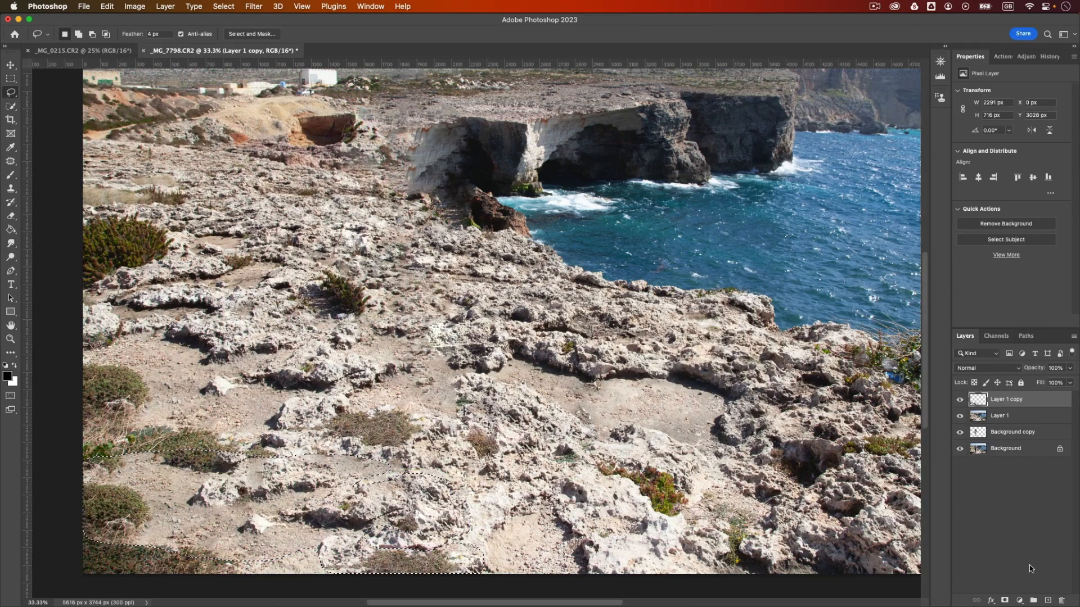
scroll(376, 388, "down", 5)
key("super+d")
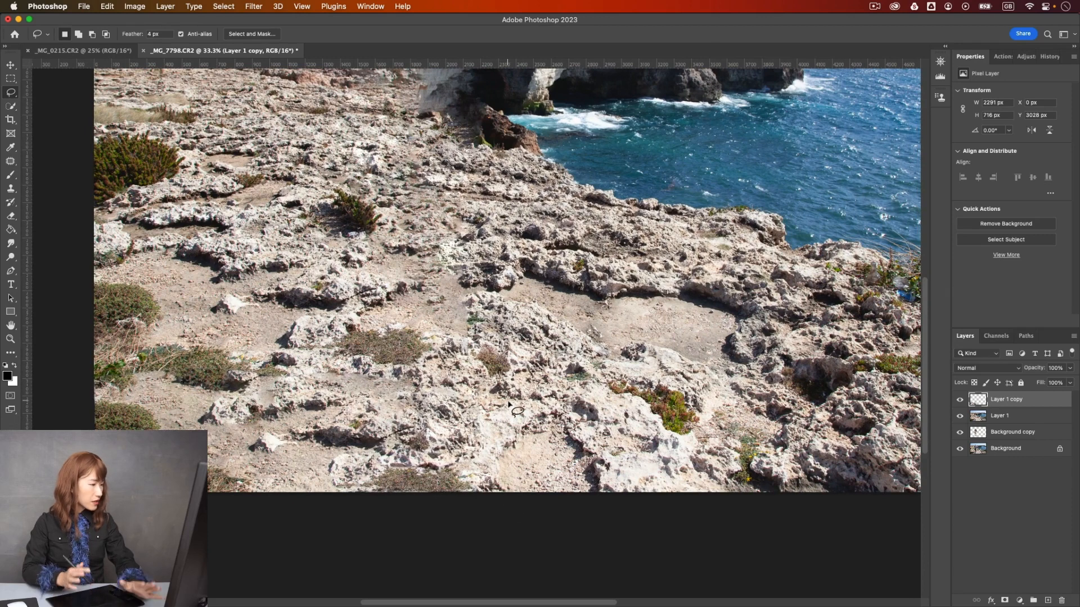
- Inspect the filled foreground up close and the whole photo for leftover flaws
key("super+plus")
key("super+plus")
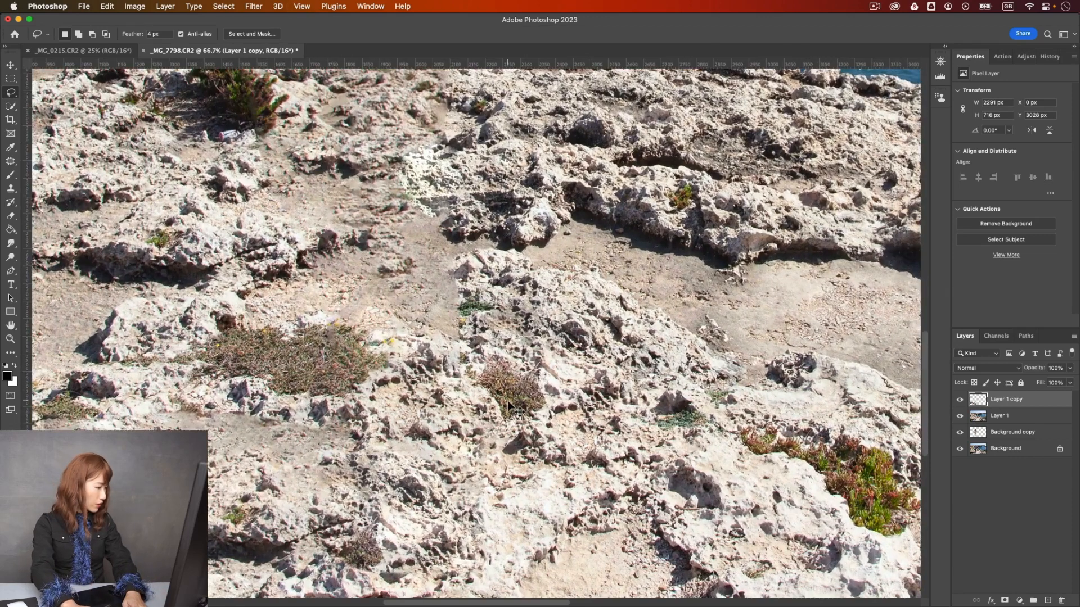
key("super+minus")
key("super+minus")
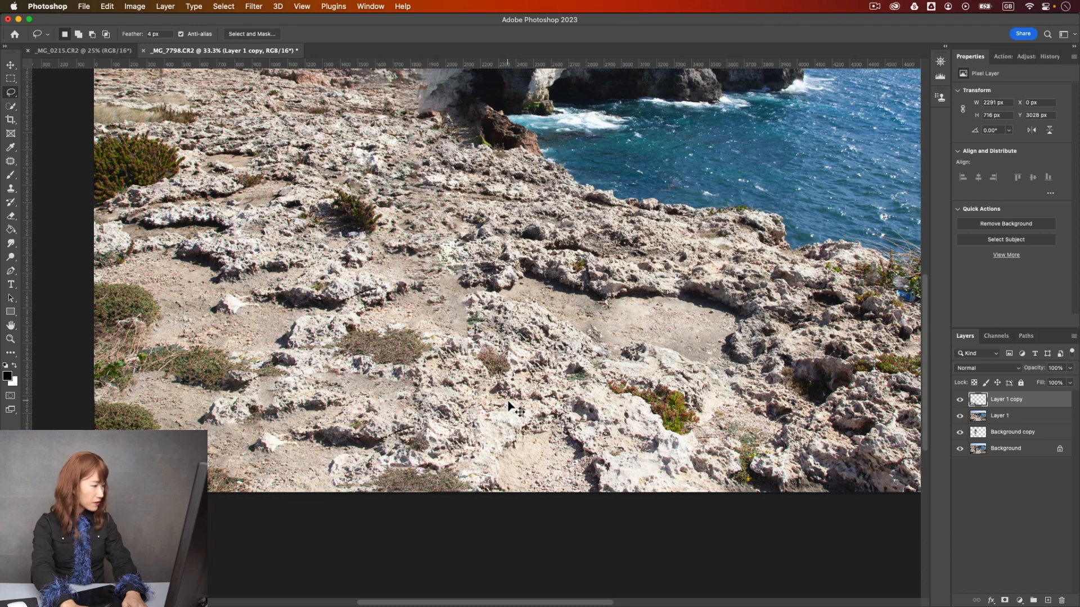
key("super+minus")
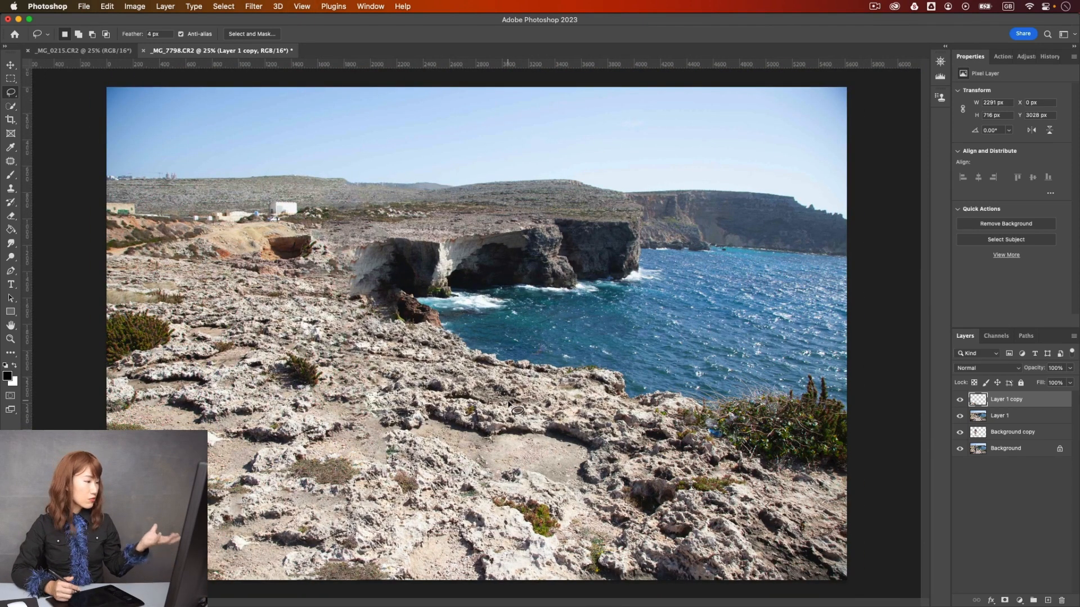
right_click(433, 276)
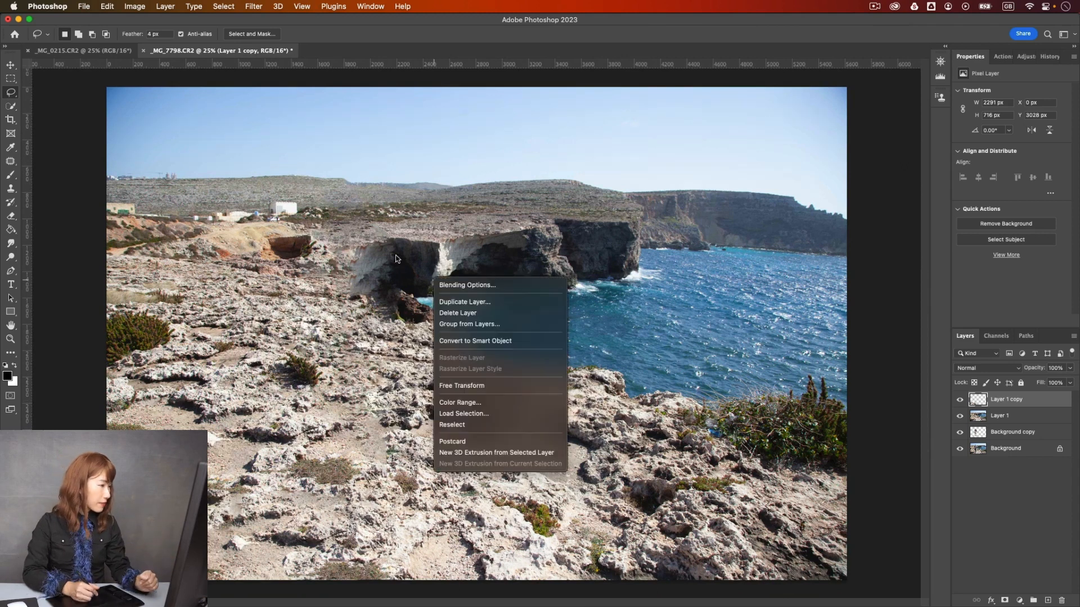
left_click(363, 253)
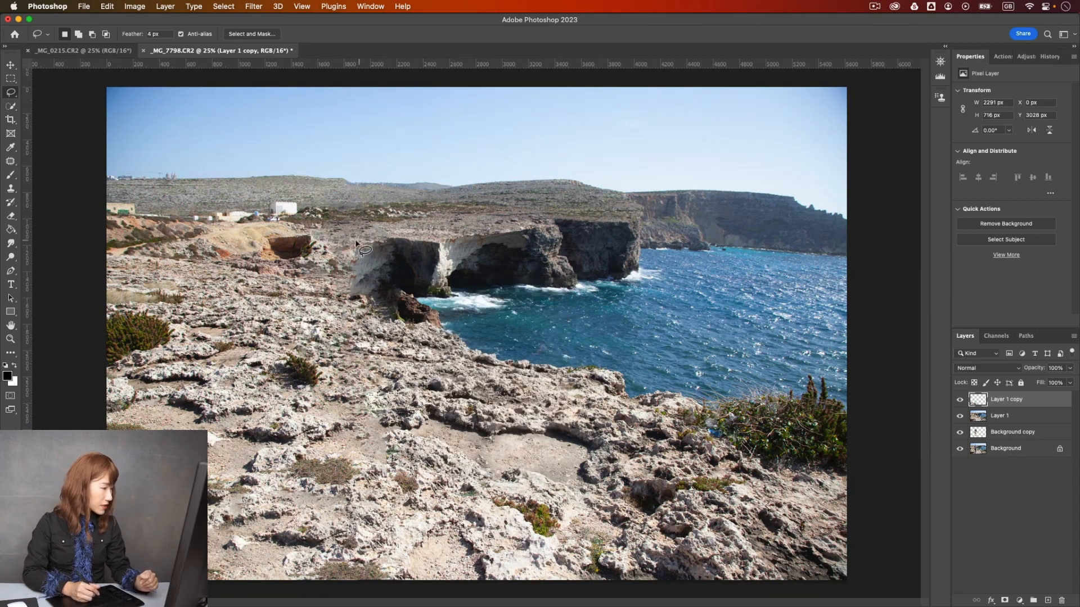
- On Layer 1, patch the smeared pale cliff face beside the dark cave with neighbouring rocky ground and deselect
key("super+equal")
left_click_drag(374, 248, 438, 284)
left_click(1027, 419)
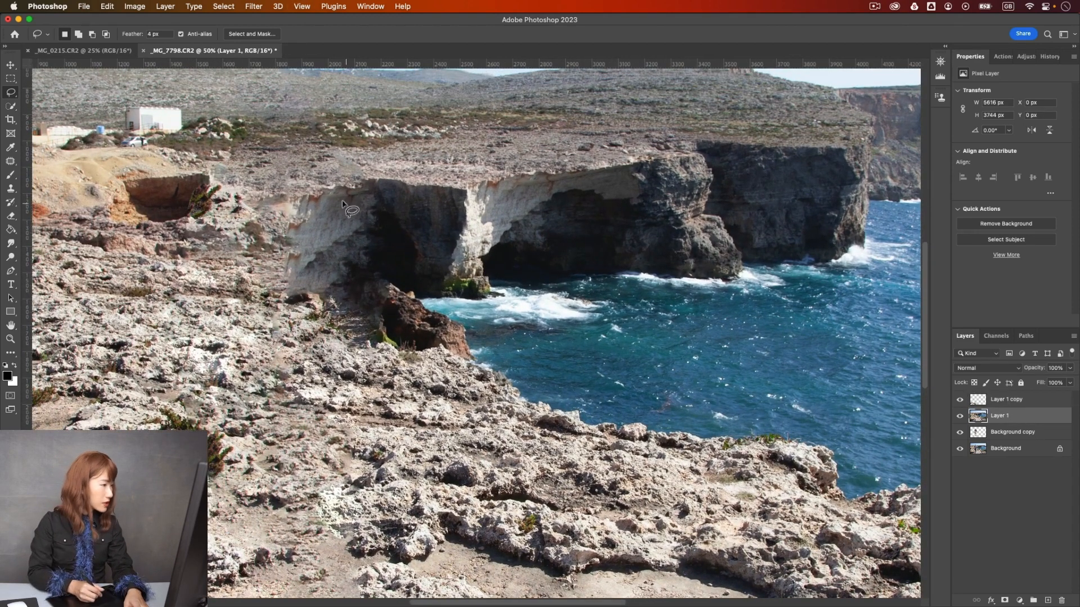
left_click(11, 161)
mouse_move(304, 179)
left_mouse_down()
mouse_move(344, 246)
mouse_move(341, 300)
mouse_move(304, 307)
mouse_move(270, 274)
mouse_move(303, 178)
left_mouse_up()
left_click_drag(298, 287, 250, 268)
key("super+d")
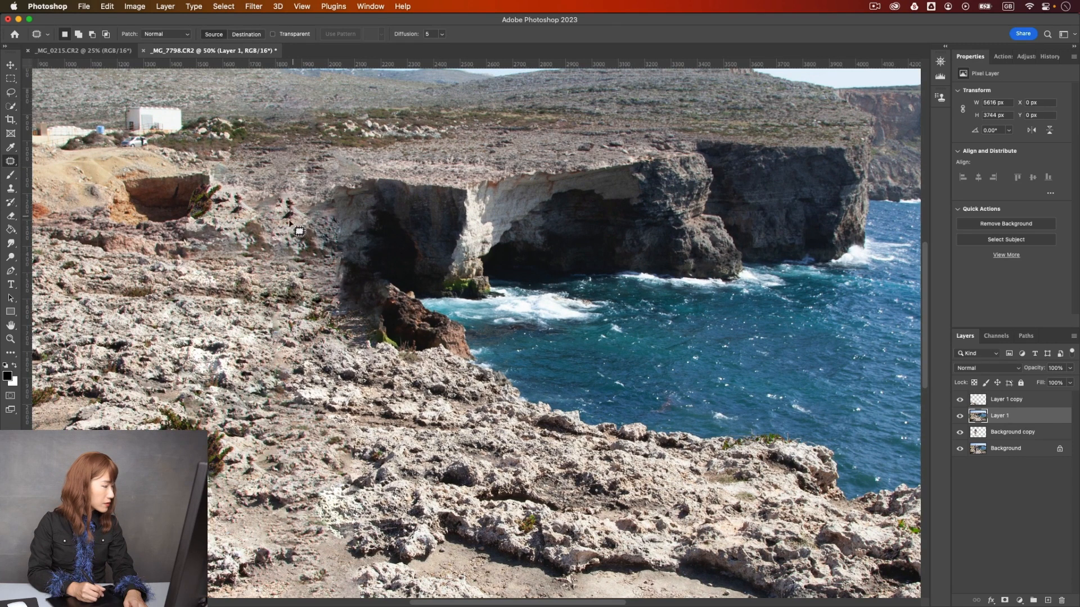
- Patch the leftover dark spots on the rocky ground west of the cave and clear the selection
mouse_move(302, 205)
left_mouse_down()
mouse_move(294, 194)
mouse_move(306, 211)
left_mouse_up()
key("super+d")
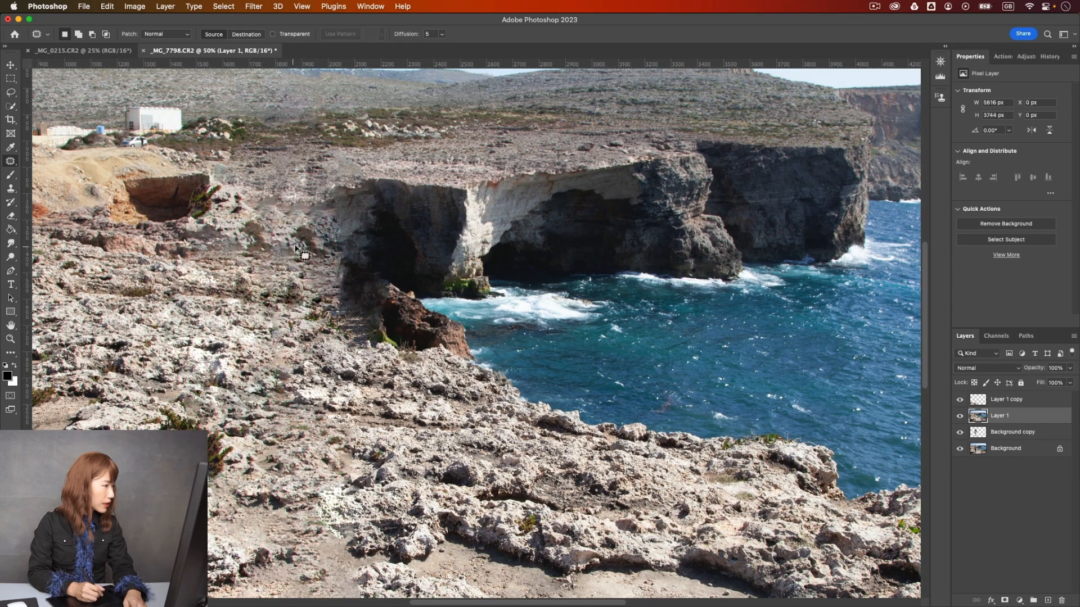
mouse_move(239, 256)
left_mouse_down()
mouse_move(272, 218)
mouse_move(217, 245)
left_mouse_up()
key("super+d")
key("super+minus")
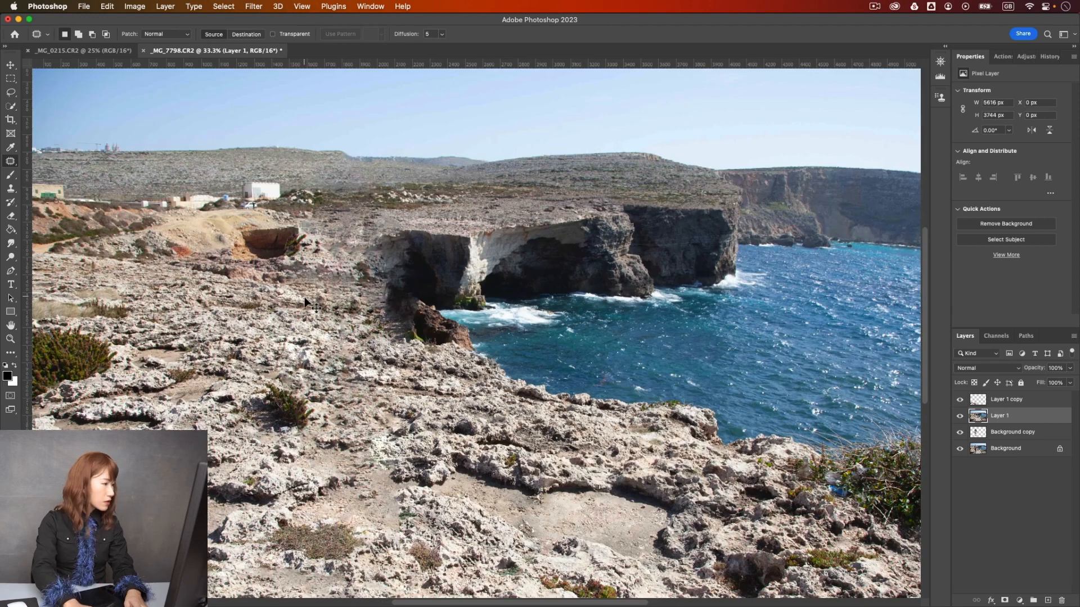
key("super+minus")
key("super+minus")
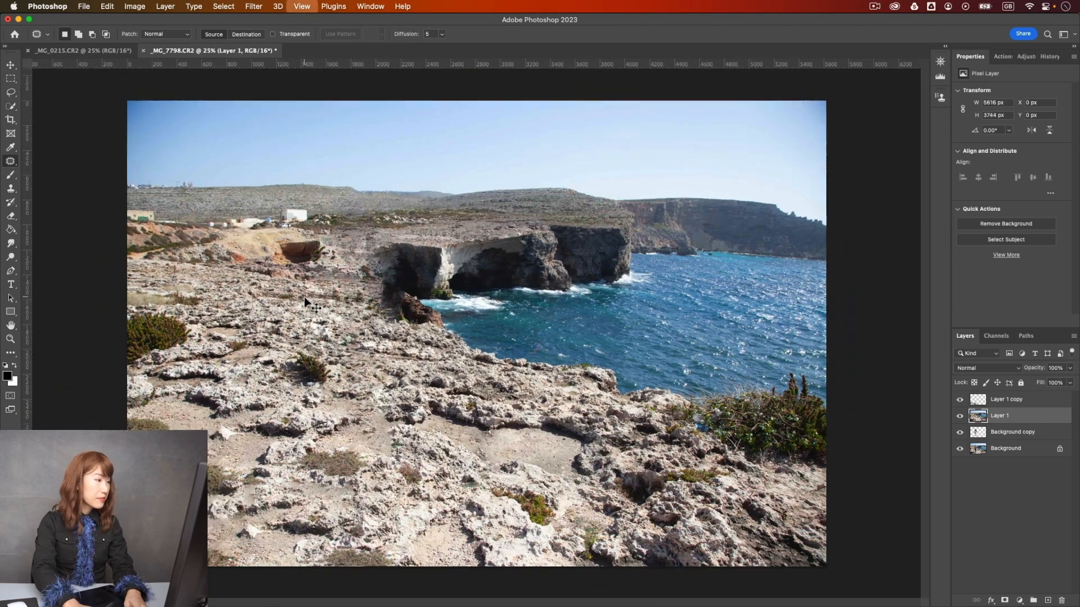
key("super+plus")
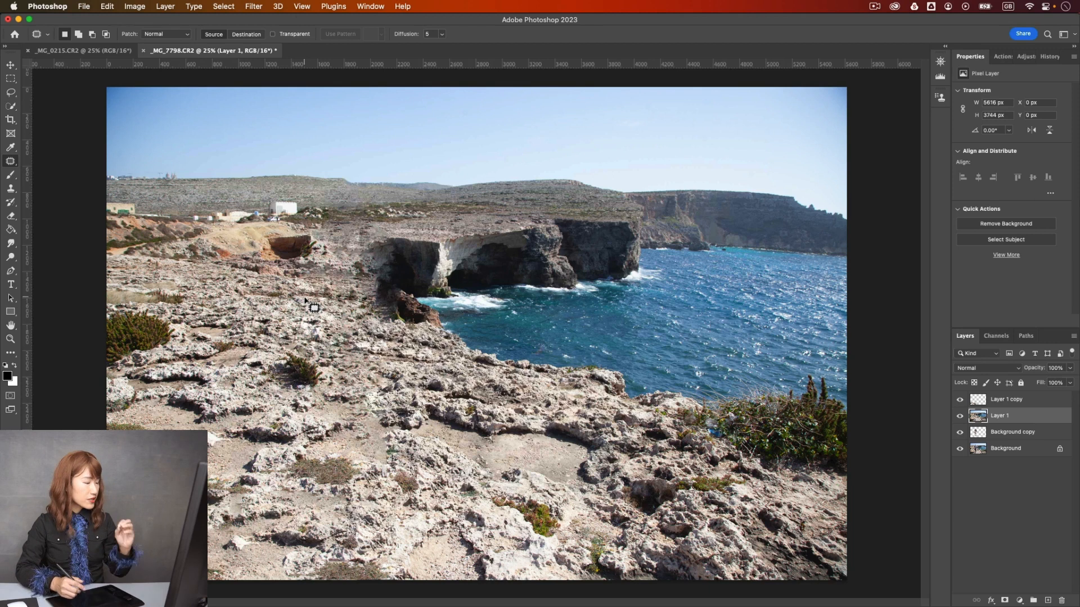
- Switch to the _MG_0215.CR2 photo of the man standing beside the large boulder
left_click(128, 51)
key("super+minus")
key("super+plus")
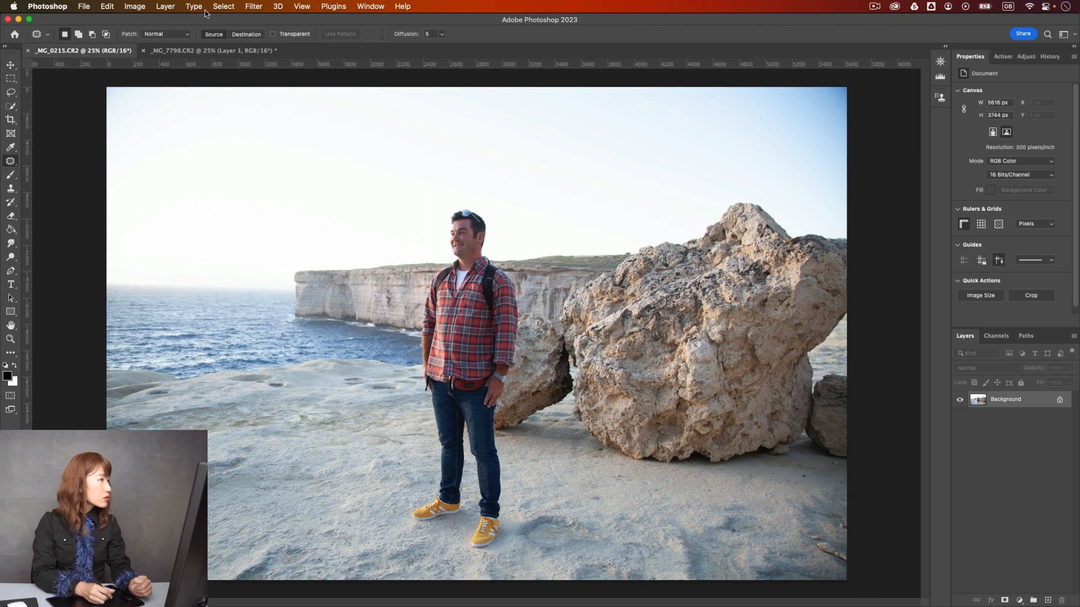
left_click(222, 8)
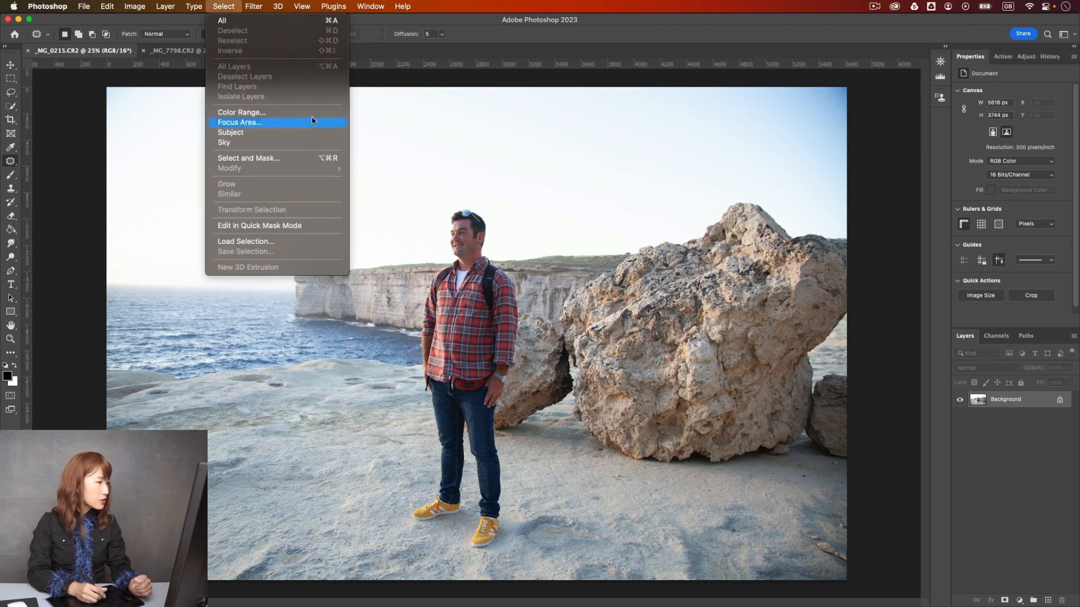
left_click(260, 3)
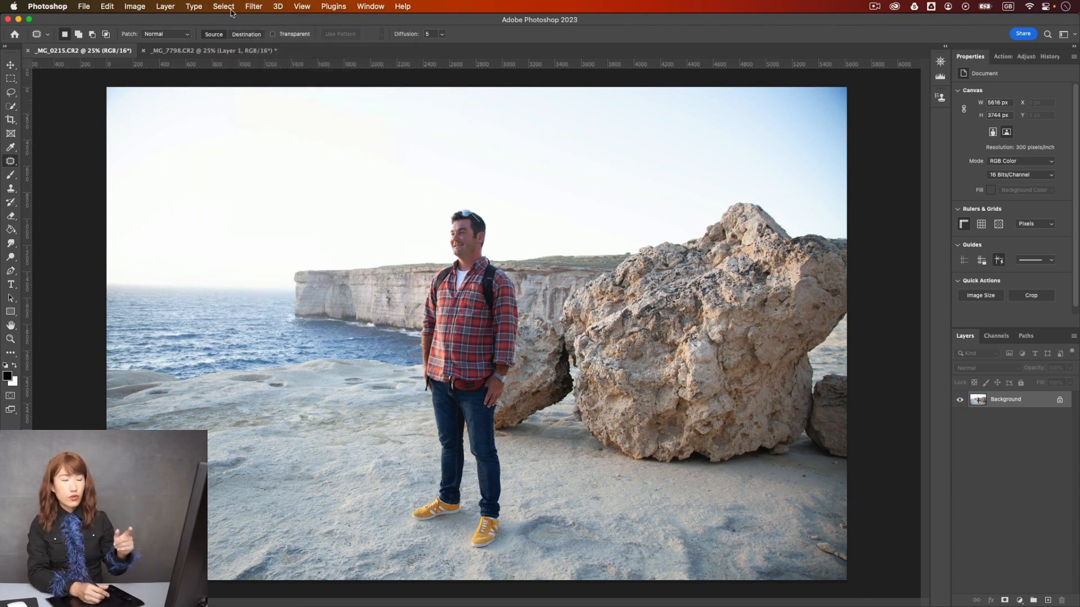
- Select the standing man with the Object Selection tool in Lasso mode, and apply Select Subject
left_click(14, 108)
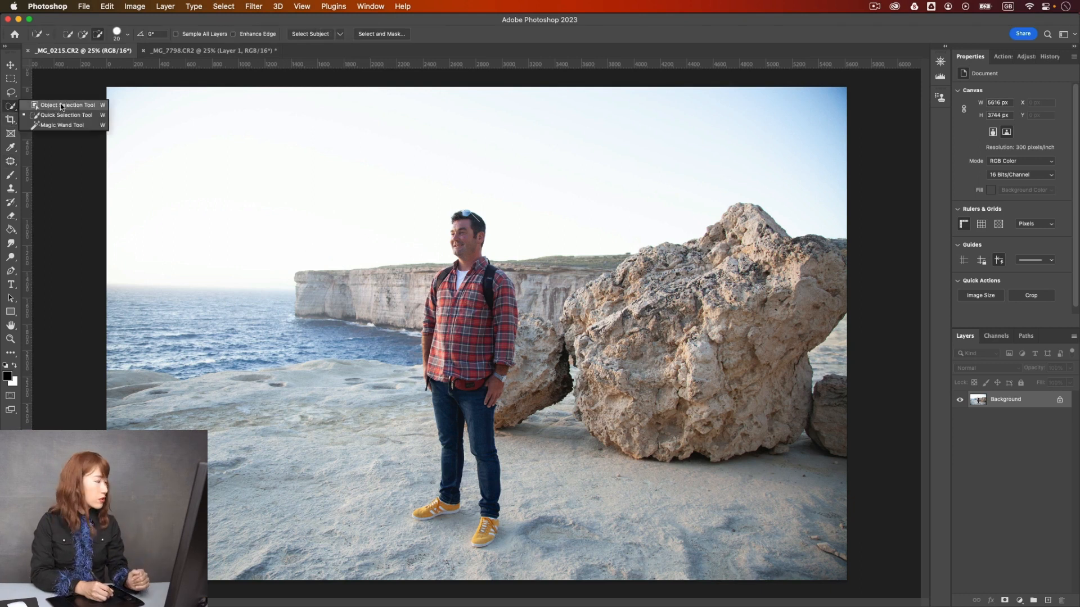
left_click_drag(449, 218, 489, 225)
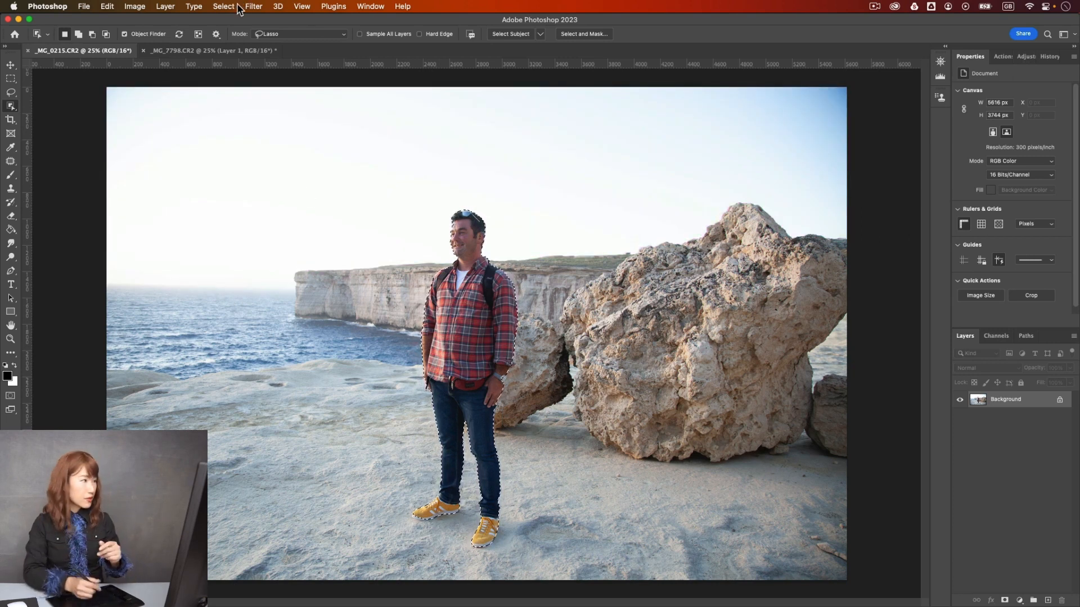
left_click(223, 6)
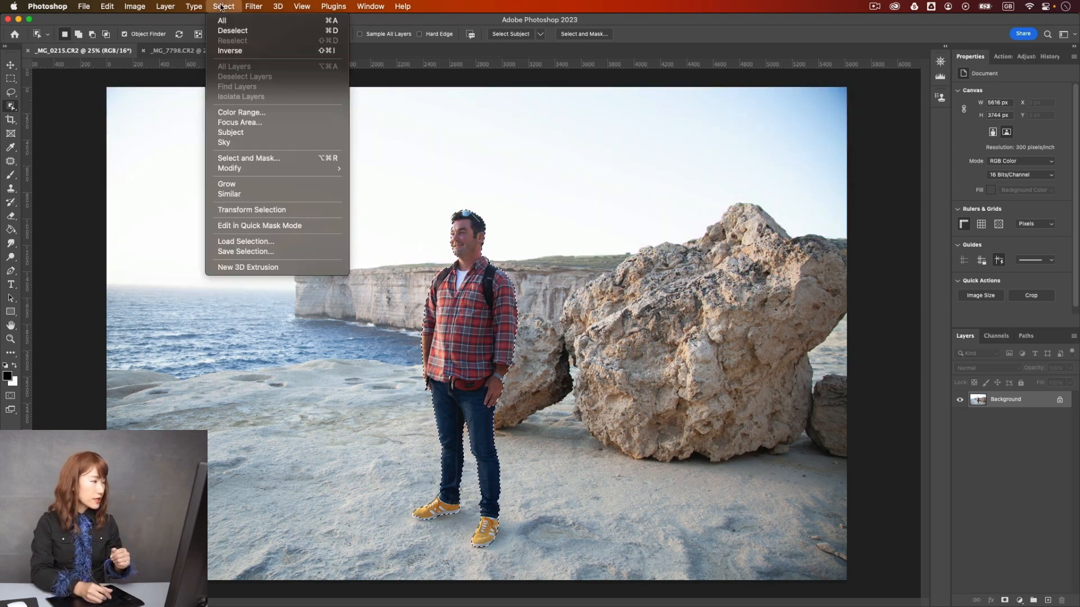
left_click(258, 133)
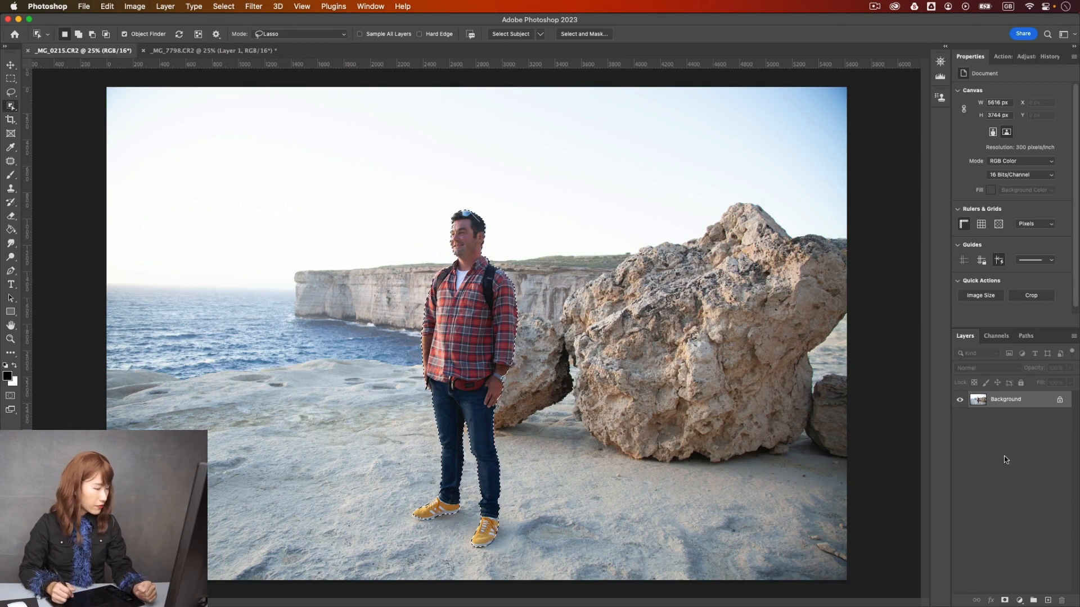
- Examine the selection edge around the man's body, hands and shoes, with the Lasso tool set to add missed areas
key("super+plus")
key("super+plus")
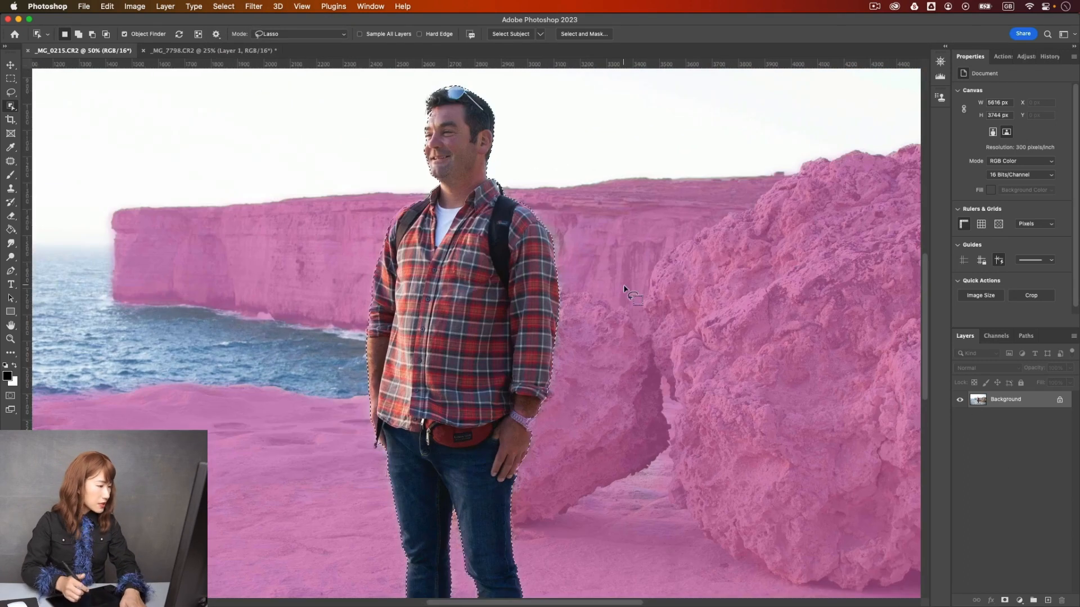
left_click_drag(628, 410, 622, 397)
scroll(623, 397, "down", 5)
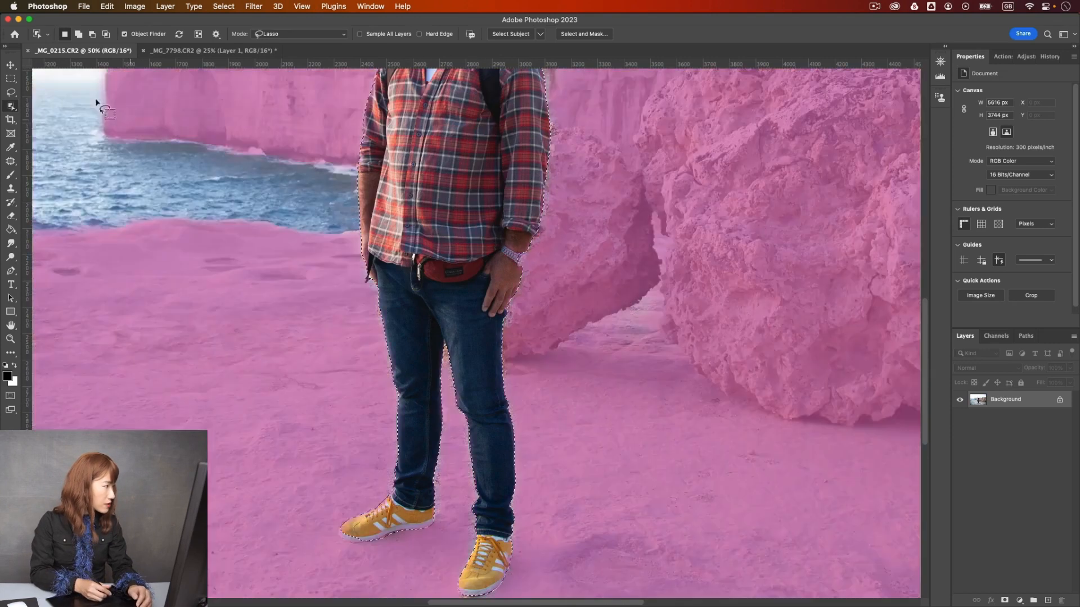
key("l")
key("shift")
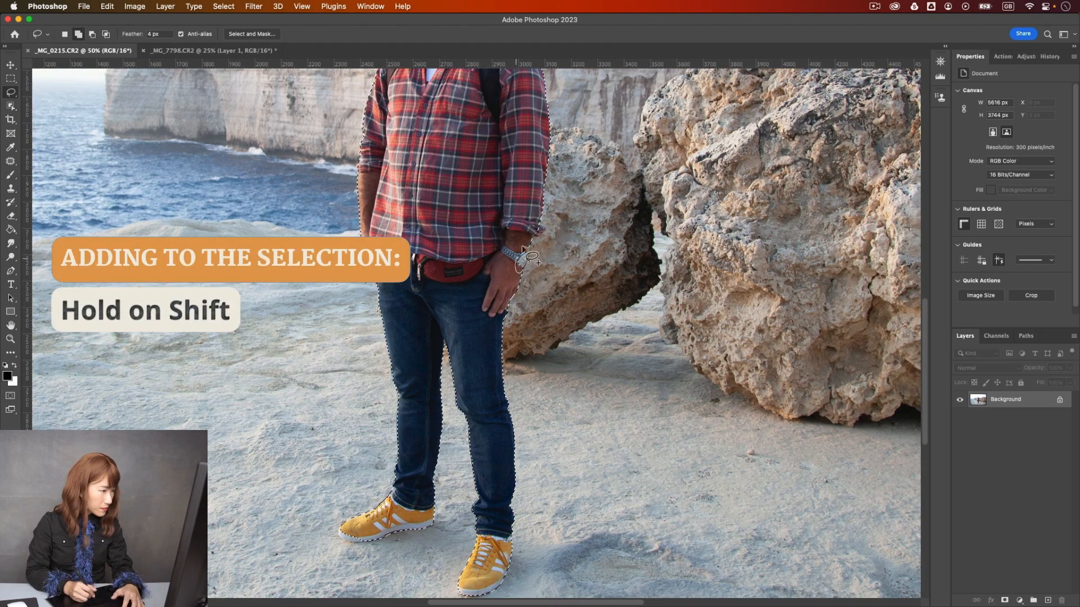
key("super+minus")
key("super+minus")
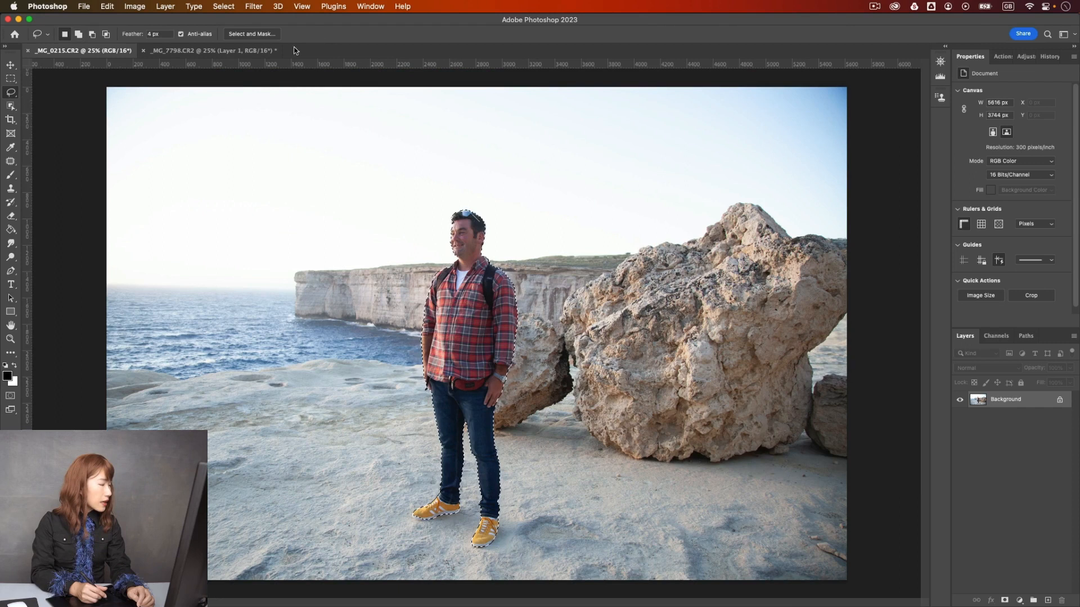
- Expand the man's selection by 20 pixels
left_click(224, 6)
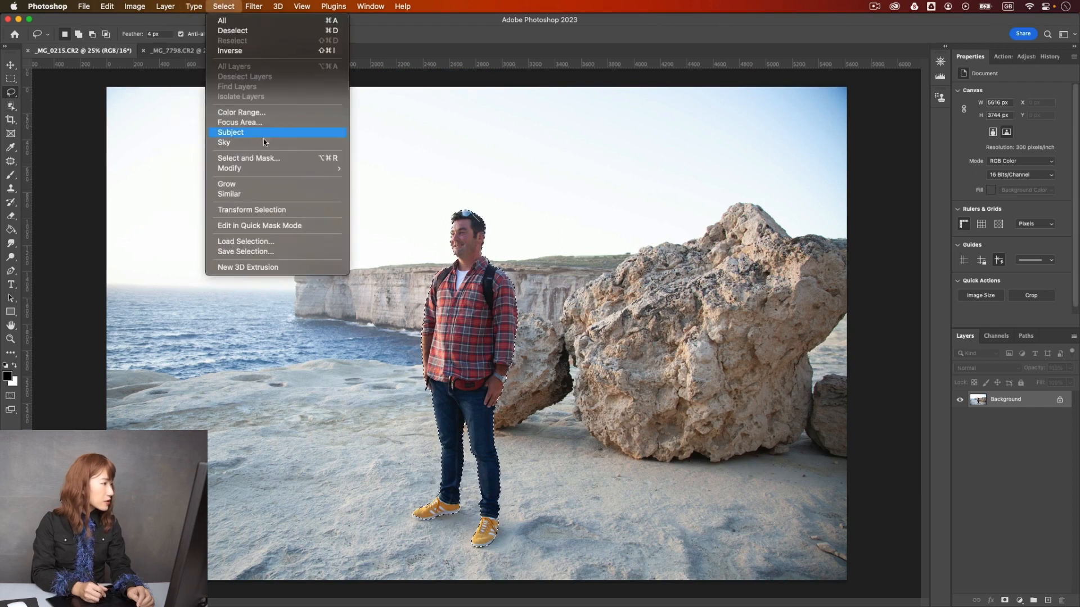
mouse_move(272, 167)
left_click(374, 189)
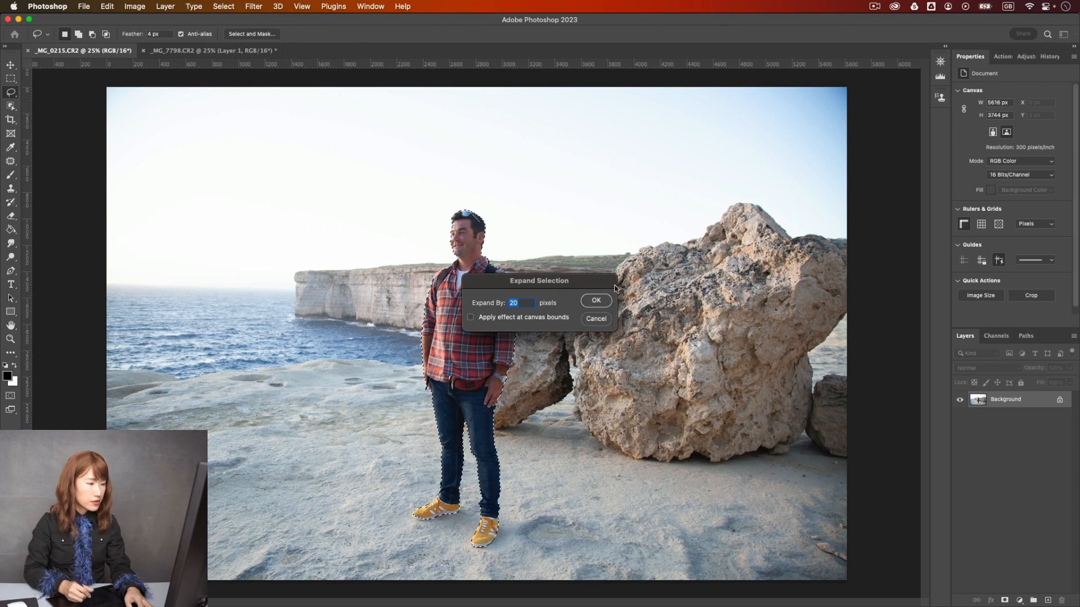
left_click(596, 301)
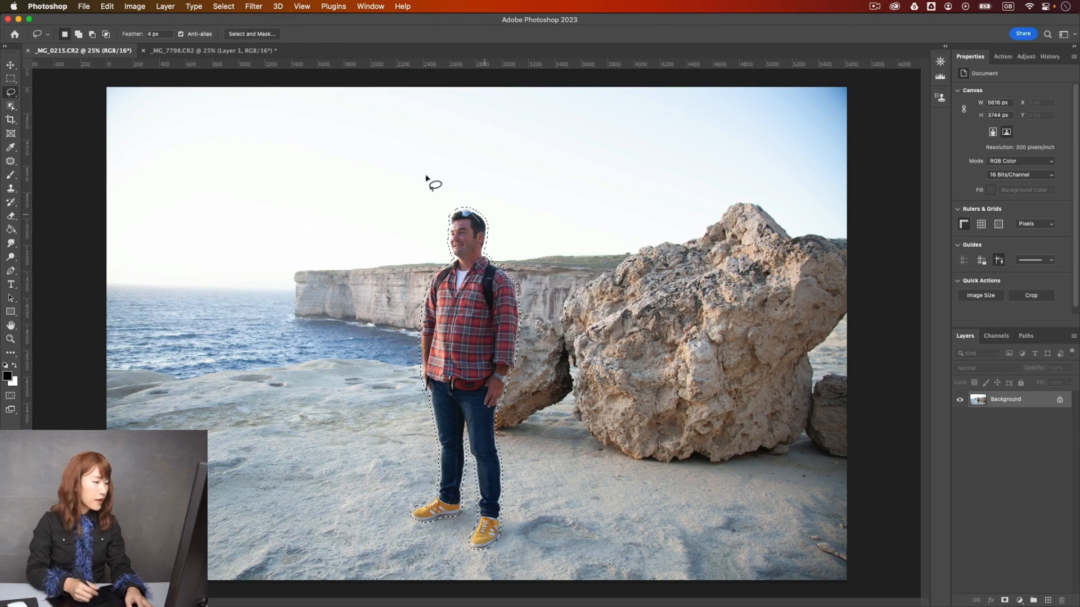
- Remove the selected man using Content-Aware Fill with output to a new layer, and deselect
left_click(106, 7)
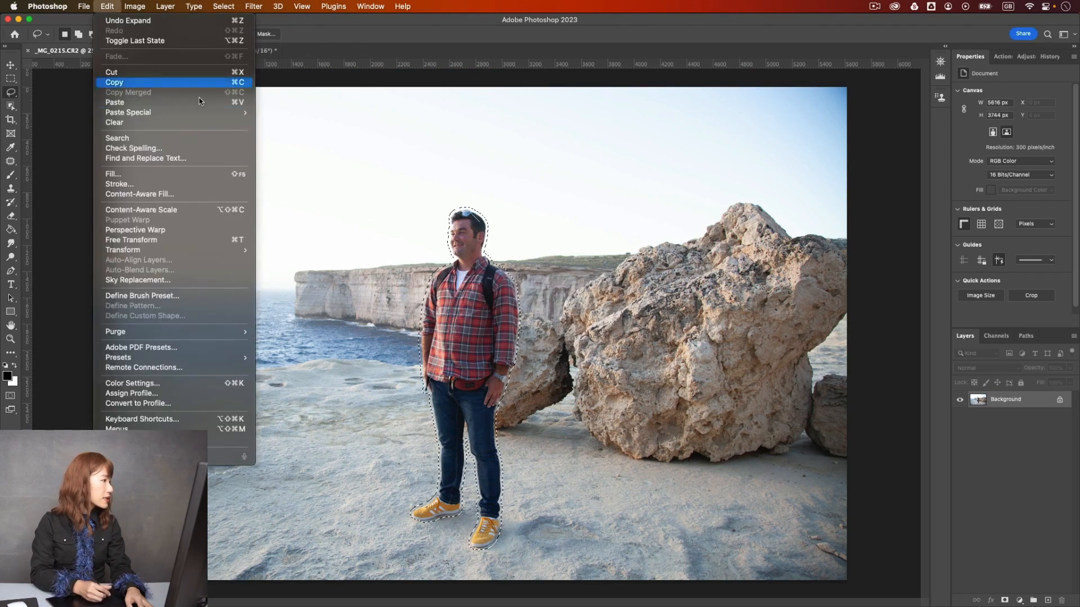
left_click(214, 194)
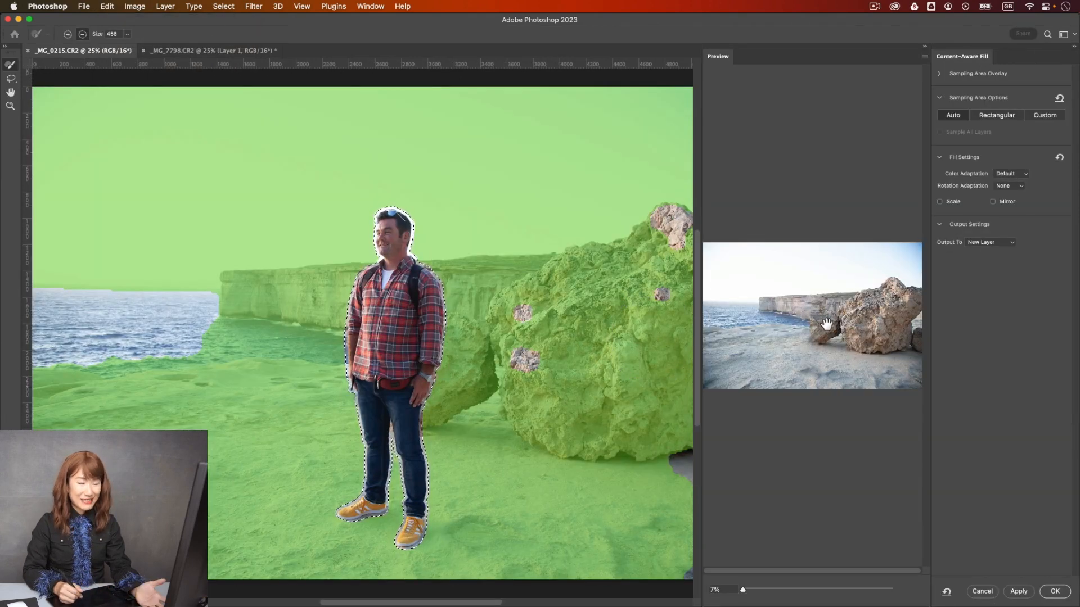
left_click(1055, 591)
key("super+d")
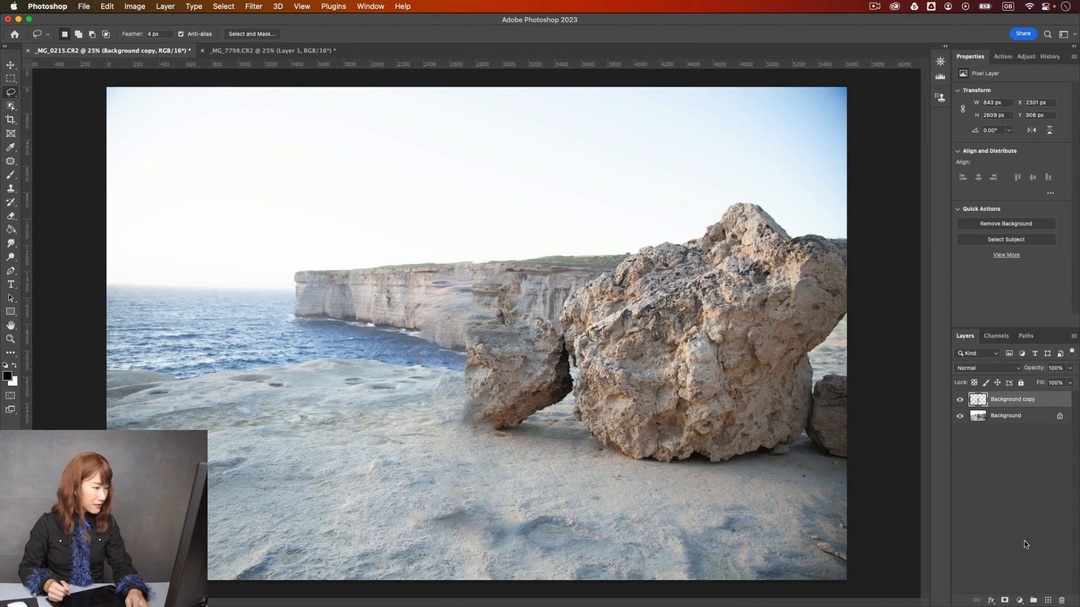
key("super+minus")
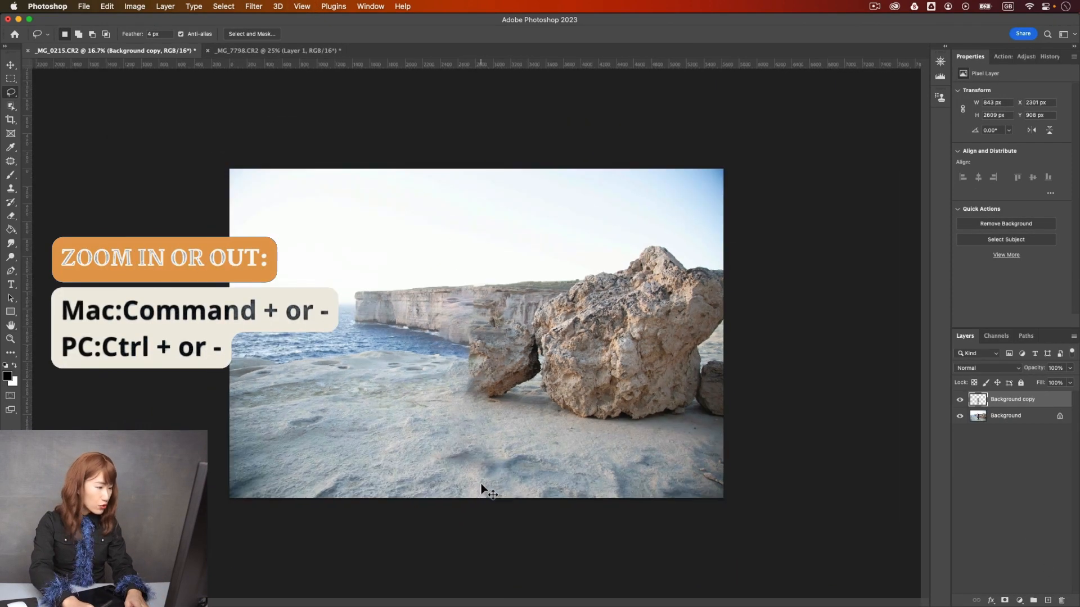
- Merge all visible layers into a new layer above the existing ones, keeping the originals
key("super+equal")
key("super+equal")
key("super+equal")
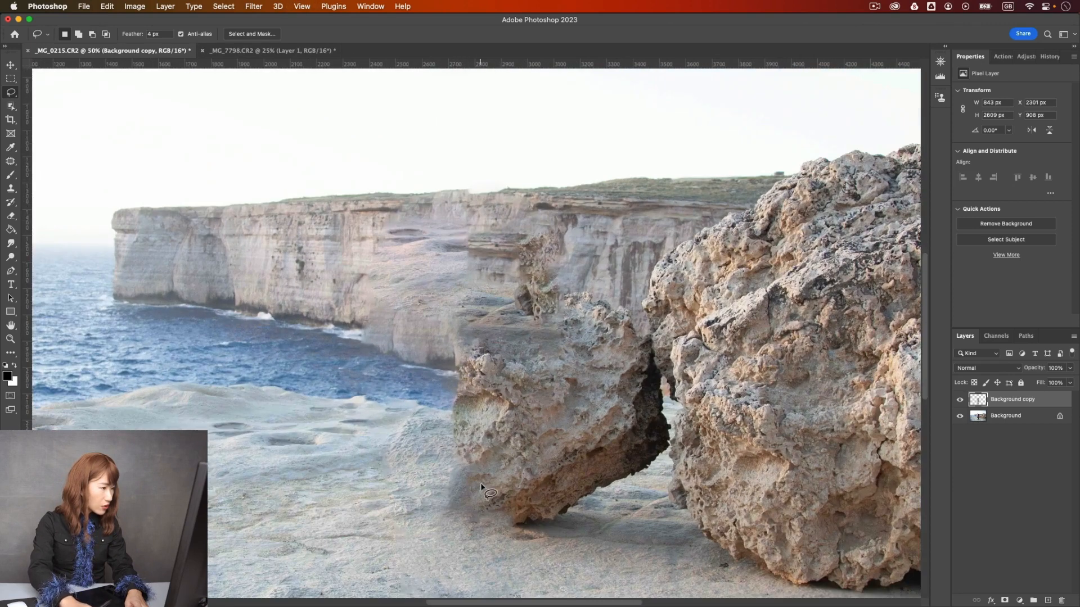
key("super+equal")
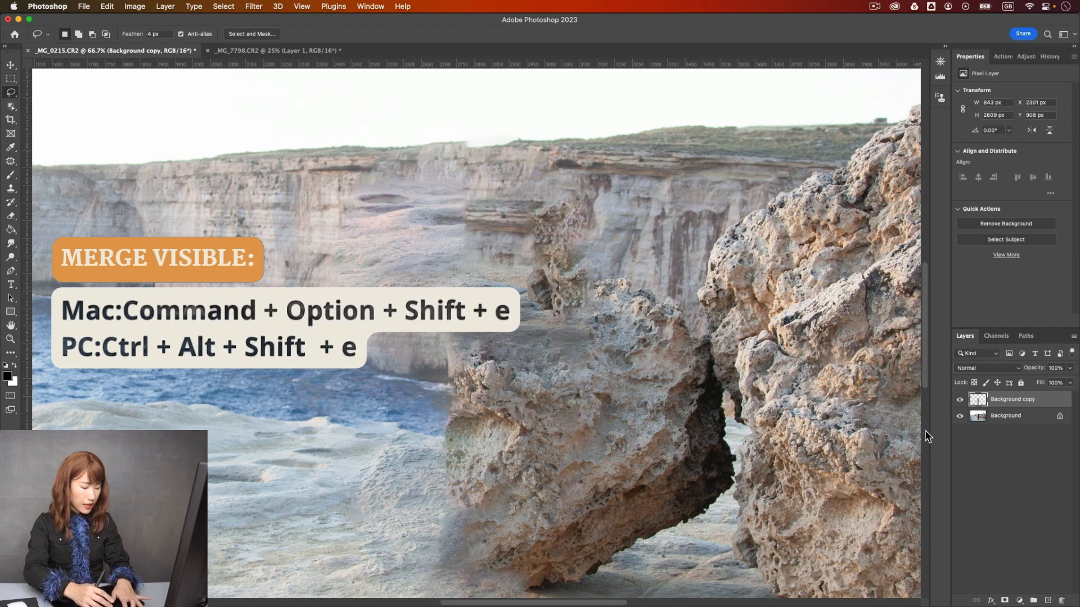
key("super+alt+shift+e")
- Clone clean sky over the raised, uneven cliff-top edge with the Clone Stamp tool and a soft 40 px brush
key("s")
key("super+1")
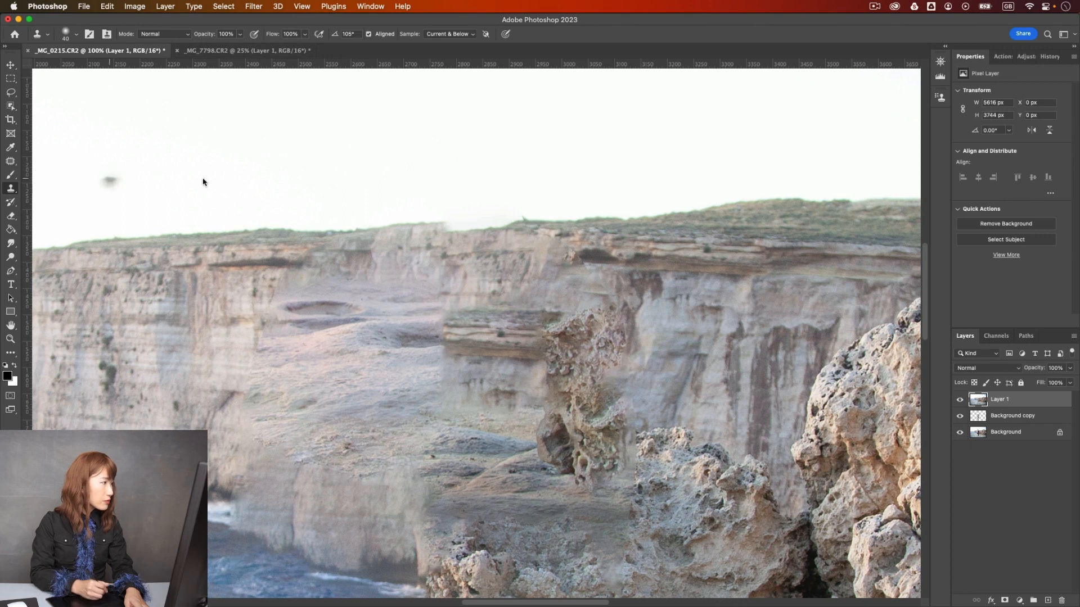
right_click(495, 228)
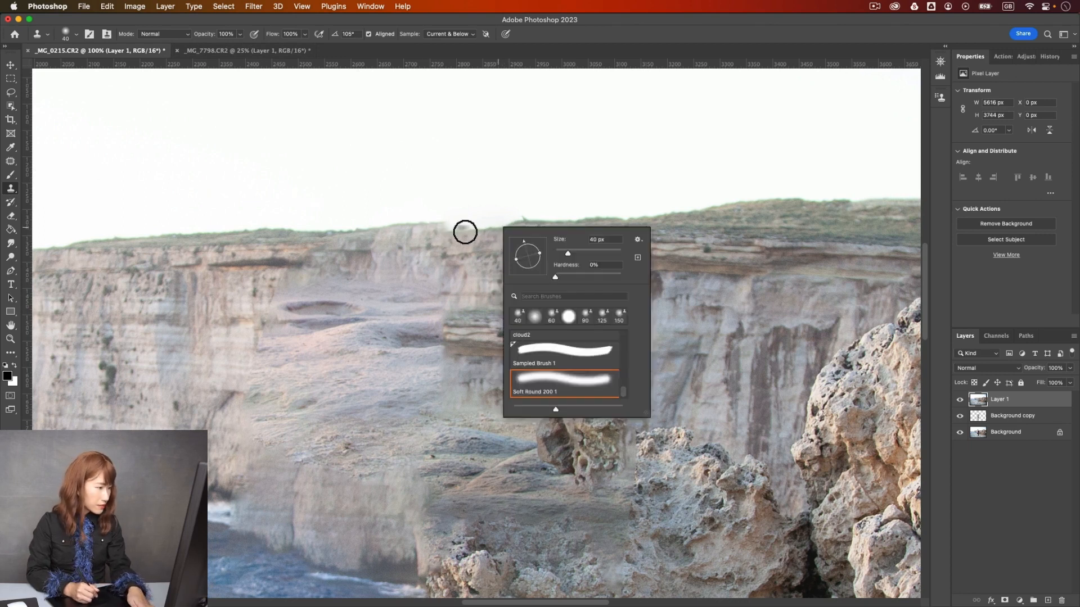
left_click(463, 233)
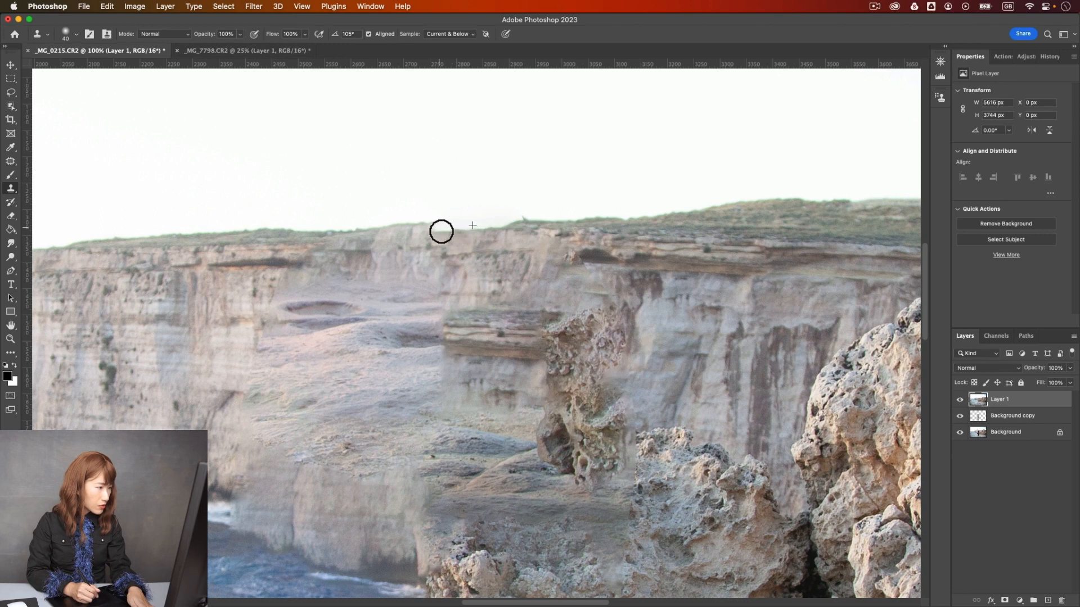
left_click_drag(436, 231, 430, 230)
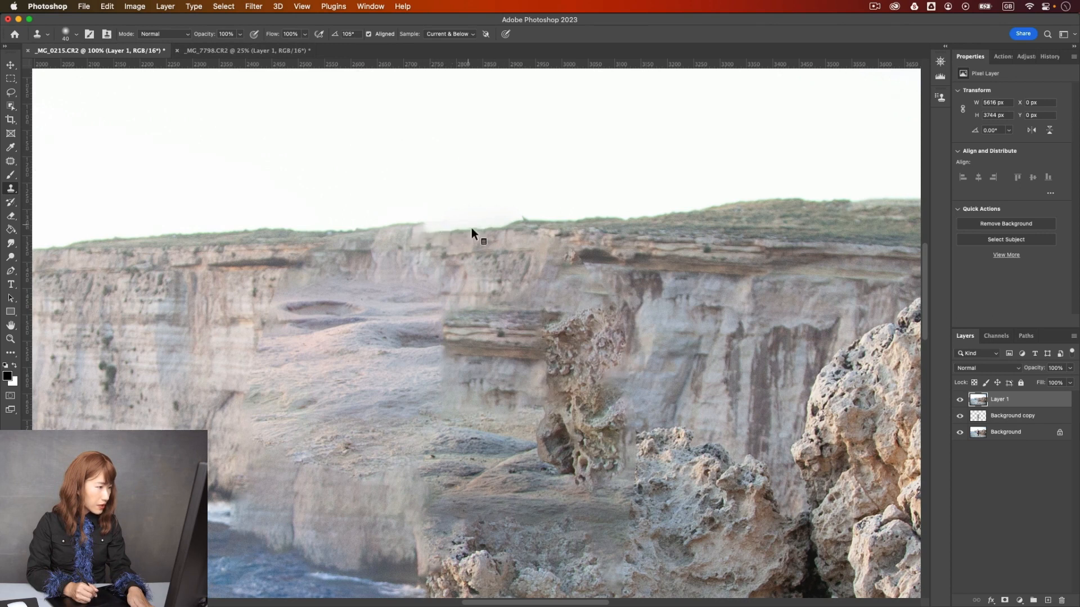
right_click(472, 231)
left_click(407, 220)
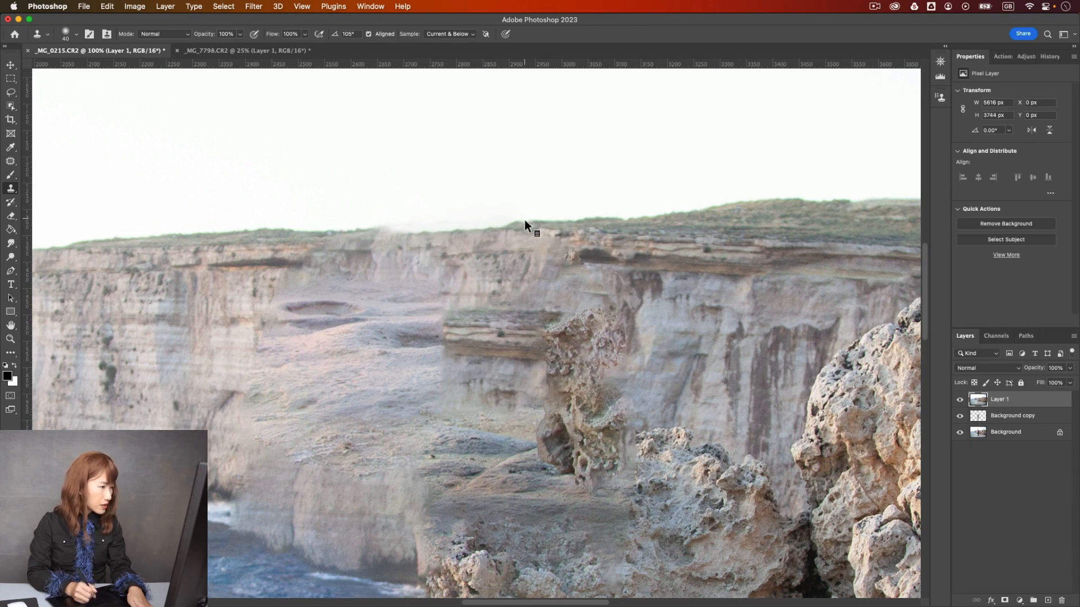
- Enlarge the Clone Stamp brush to 60 px and clone the grassy cliff top onto the bare stretch of the edge
key("bracketright")
key("bracketright")
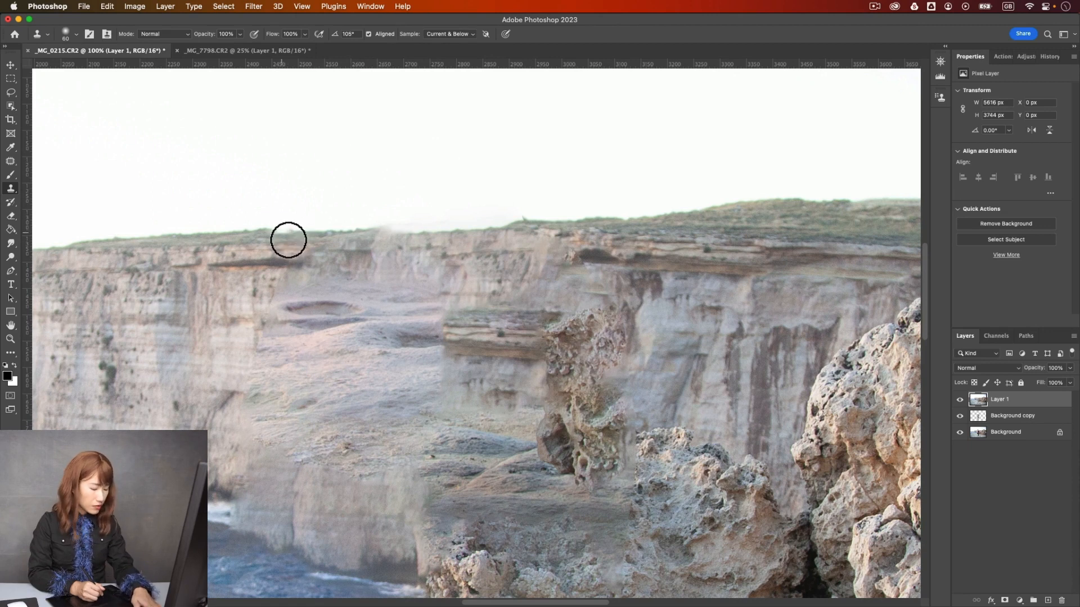
left_click(286, 235, "alt")
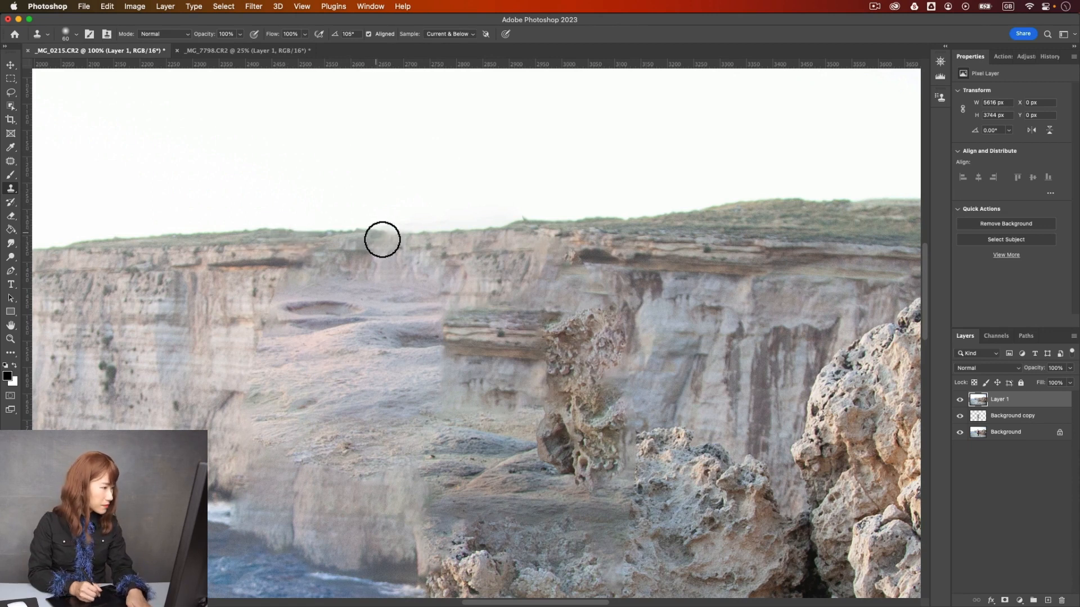
left_click_drag(388, 241, 395, 255)
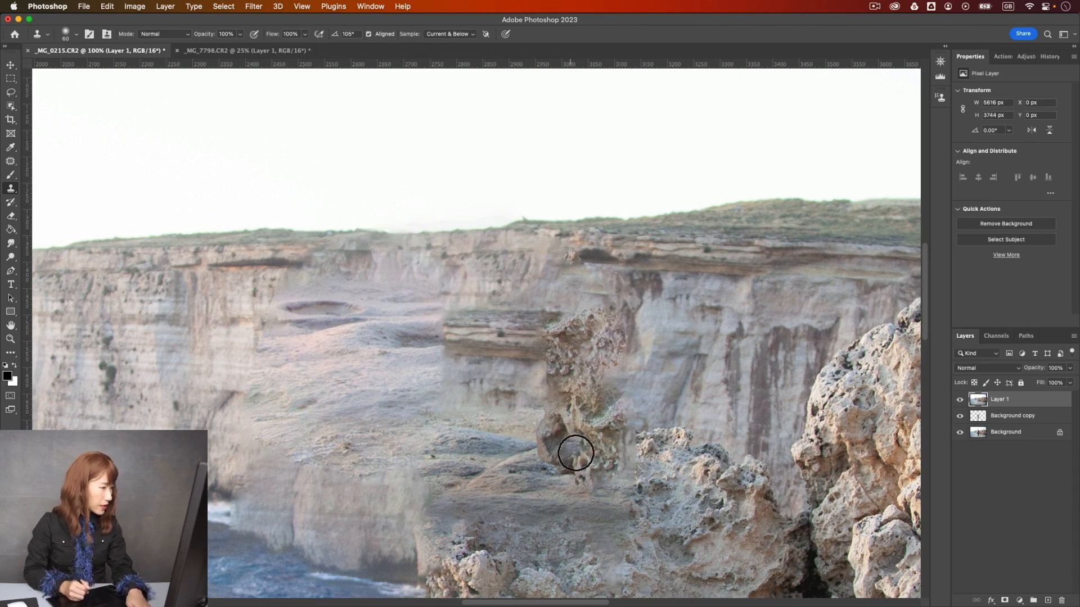
- Reduce the Clone Stamp brush to 40 px and clone clean sky just above the repaired cliff-top edge
key("bracketleft")
key("bracketleft")
key("bracketleft")
key("bracketleft")
key("bracketright")
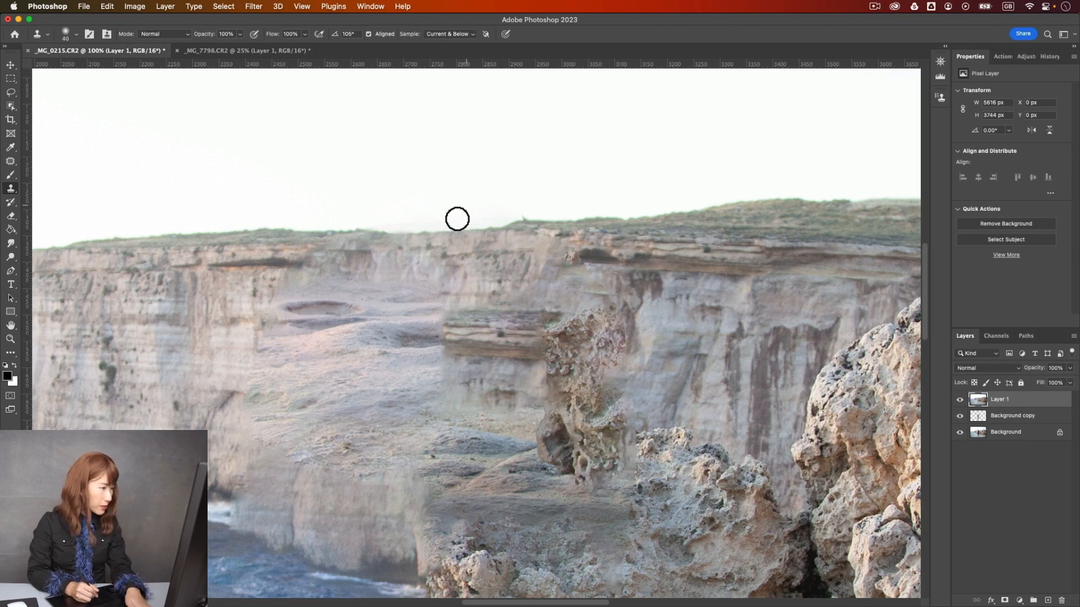
left_click(436, 202, "alt")
left_click_drag(424, 223, 397, 222)
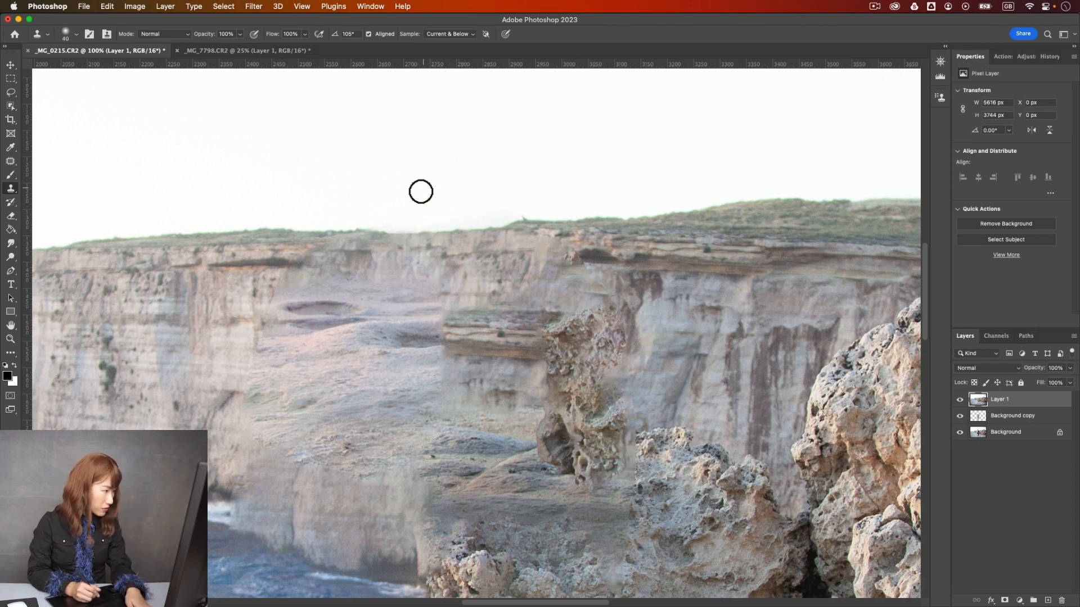
- Patch the outer strip of the sloping false texture on the cliff with intact cliff face using the Patch tool, and deselect
left_click(12, 162)
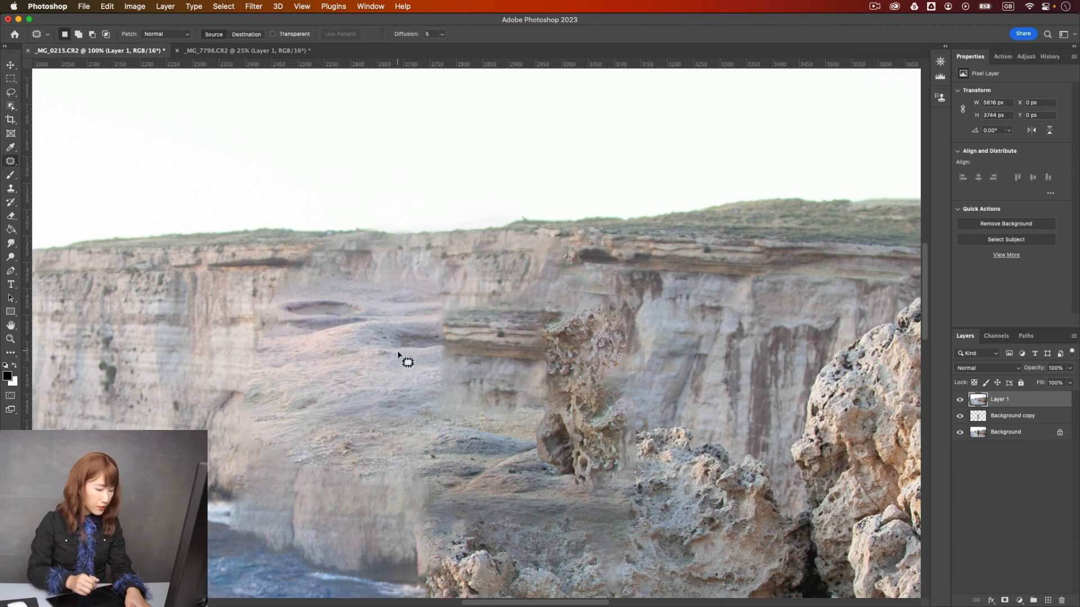
key("super+minus")
key("super+minus")
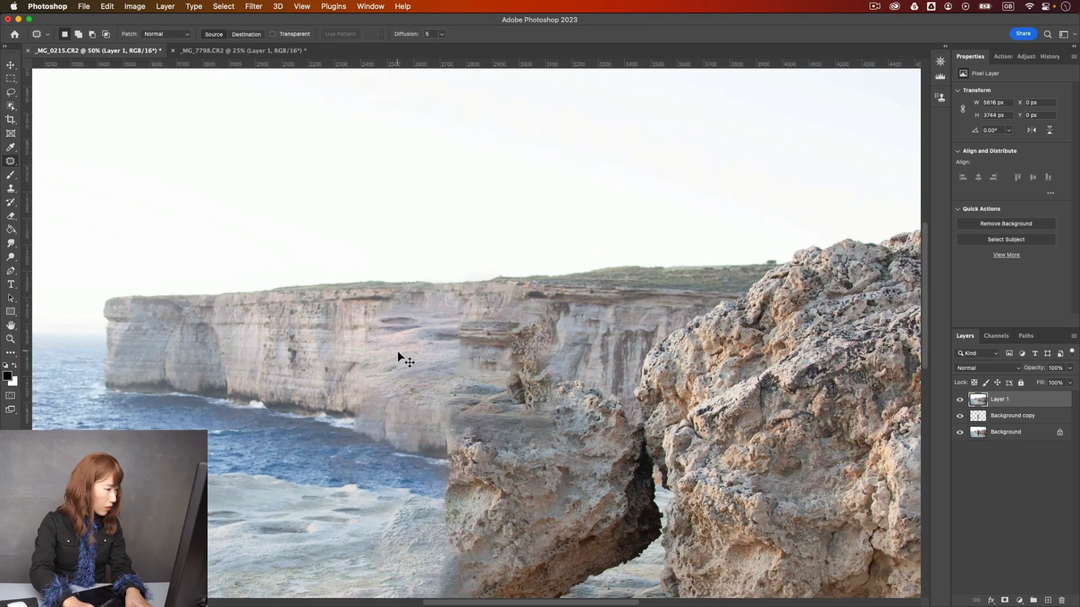
key("super+plus")
key("super+plus")
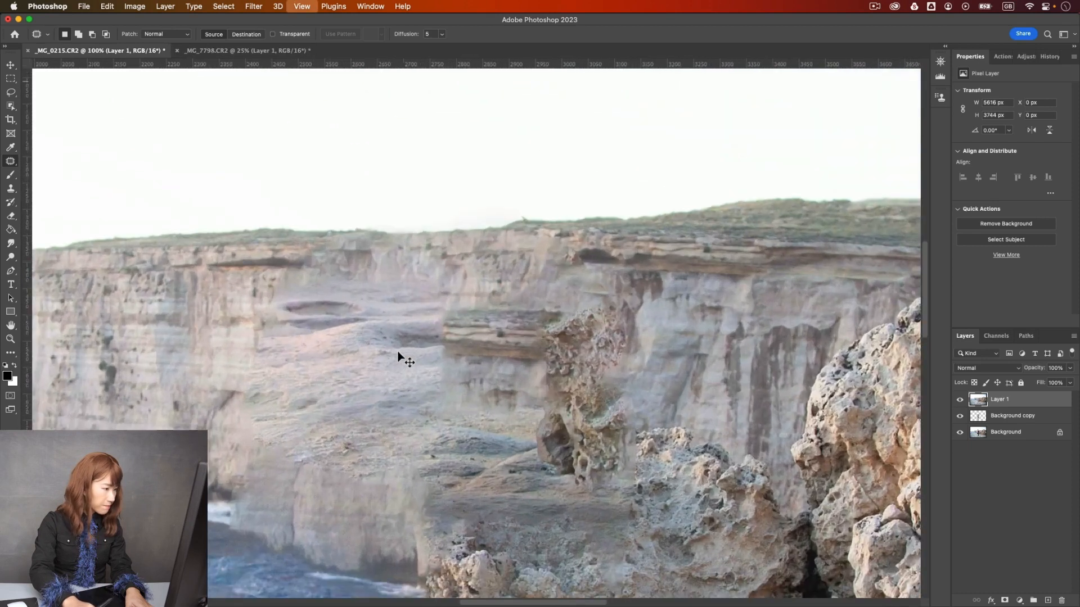
left_click(959, 400)
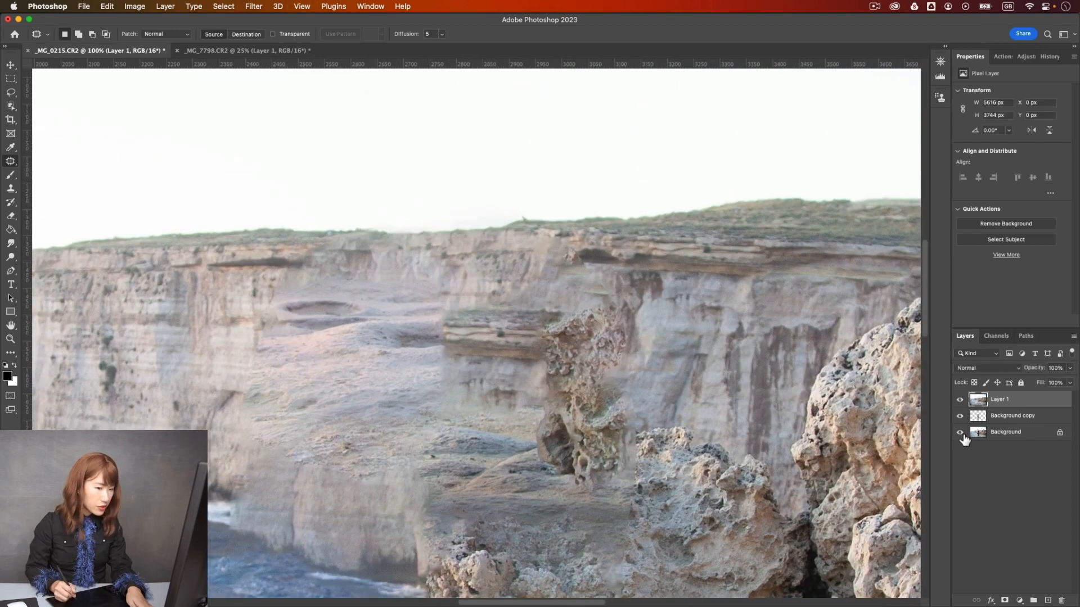
left_click(961, 434, "alt")
left_click(961, 434, "alt")
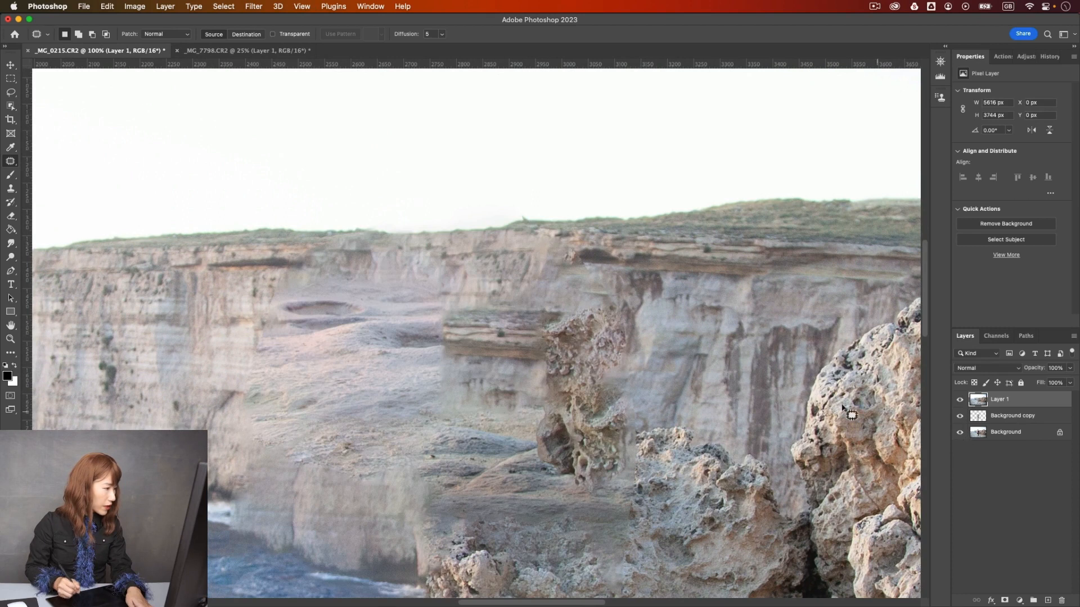
mouse_move(333, 282)
left_mouse_down()
mouse_move(356, 344)
mouse_move(325, 404)
left_mouse_up()
mouse_move(267, 554)
left_mouse_down()
mouse_move(240, 361)
mouse_move(251, 317)
left_mouse_up()
mouse_move(272, 417)
left_mouse_down()
mouse_move(200, 386)
mouse_move(133, 377)
left_mouse_up()
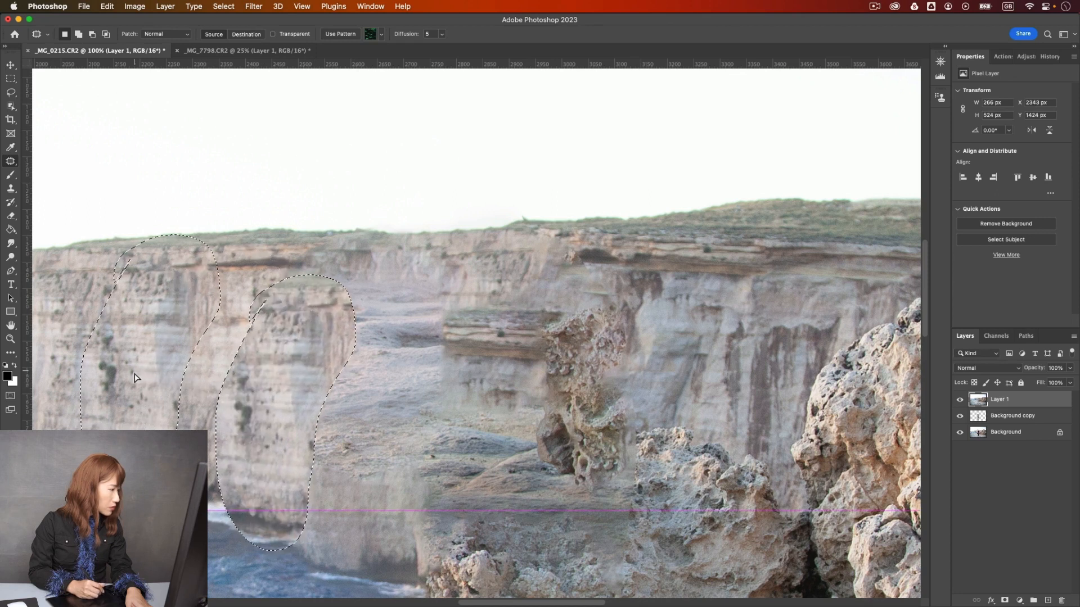
key("super+d")
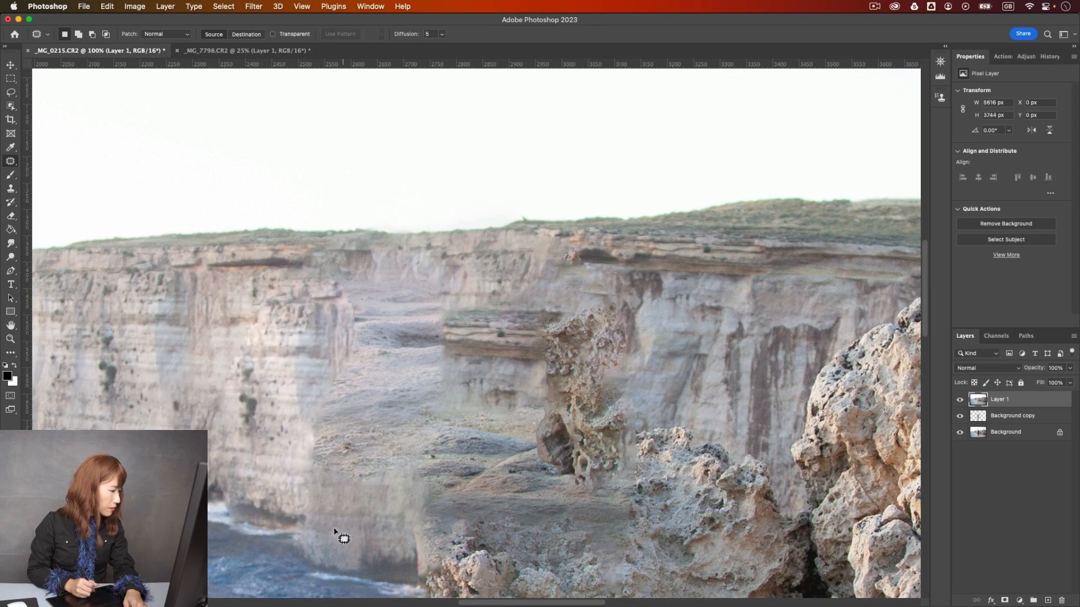
- Patch the middle part of the false cliff texture and its remaining seams with clean cliff face, deselecting after each patch
mouse_move(331, 259)
left_mouse_down()
mouse_move(457, 279)
mouse_move(477, 358)
mouse_move(408, 440)
mouse_move(307, 411)
mouse_move(336, 274)
left_mouse_up()
left_click_drag(340, 397, 178, 393)
key("super+d")
mouse_move(284, 374)
left_mouse_down()
mouse_move(291, 400)
mouse_move(262, 373)
left_mouse_up()
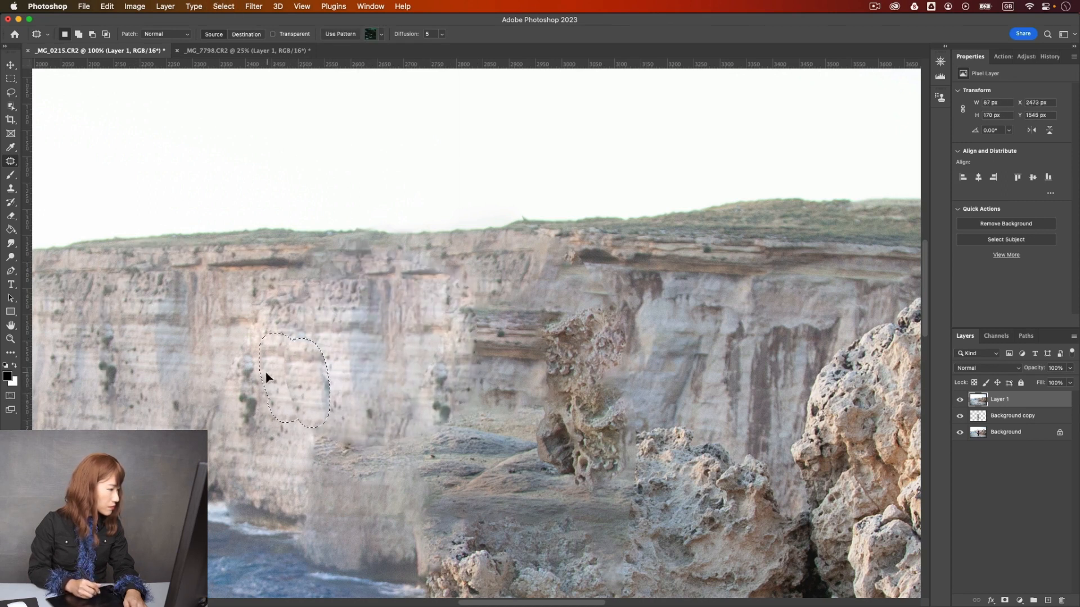
mouse_move(436, 428)
left_mouse_down()
mouse_move(411, 371)
mouse_move(439, 414)
mouse_move(373, 379)
left_mouse_up()
key("super+d")
key("super+minus")
key("super+minus")
key("super+plus")
key("super+plus")
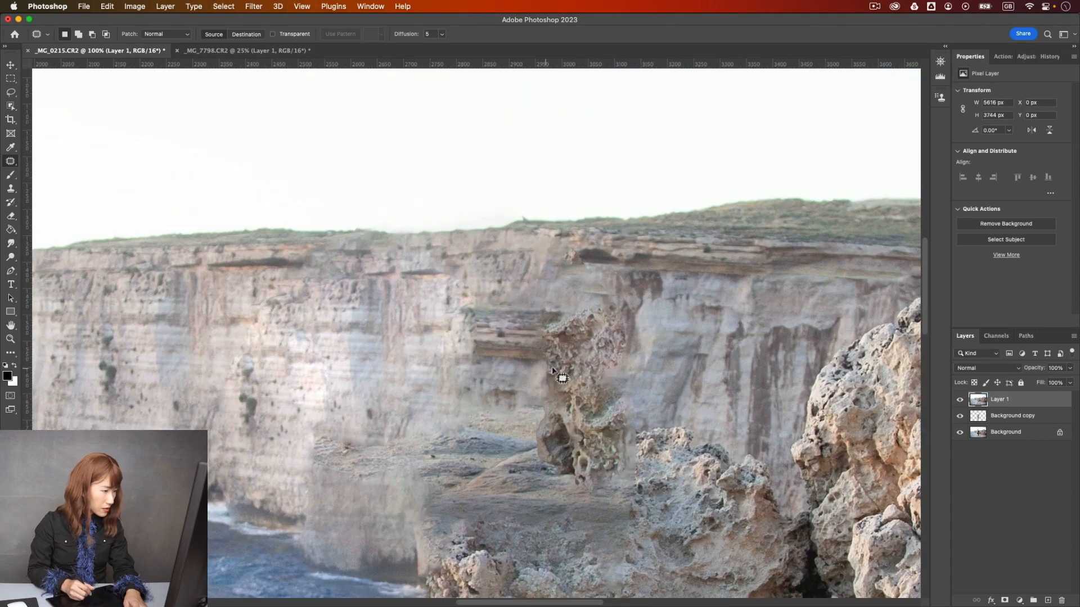
- Patch the false ledge and the brown rock column on the cliff with clean cliff face, and deselect
mouse_move(478, 368)
left_mouse_down()
mouse_move(428, 320)
mouse_move(502, 286)
mouse_move(585, 324)
mouse_move(575, 389)
mouse_move(430, 352)
mouse_move(467, 342)
mouse_move(349, 336)
mouse_move(397, 403)
left_mouse_up()
key("super+d")
mouse_move(564, 323)
left_mouse_down()
mouse_move(636, 317)
mouse_move(623, 439)
mouse_move(541, 433)
mouse_move(539, 334)
mouse_move(577, 287)
mouse_move(466, 348)
mouse_move(631, 459)
mouse_move(610, 495)
mouse_move(534, 473)
mouse_move(528, 424)
mouse_move(596, 422)
left_mouse_up()
mouse_move(586, 466)
left_mouse_down()
mouse_move(485, 454)
mouse_move(486, 399)
mouse_move(609, 422)
mouse_move(568, 446)
mouse_move(475, 433)
left_mouse_up()
key("super+d")
key("super+d")
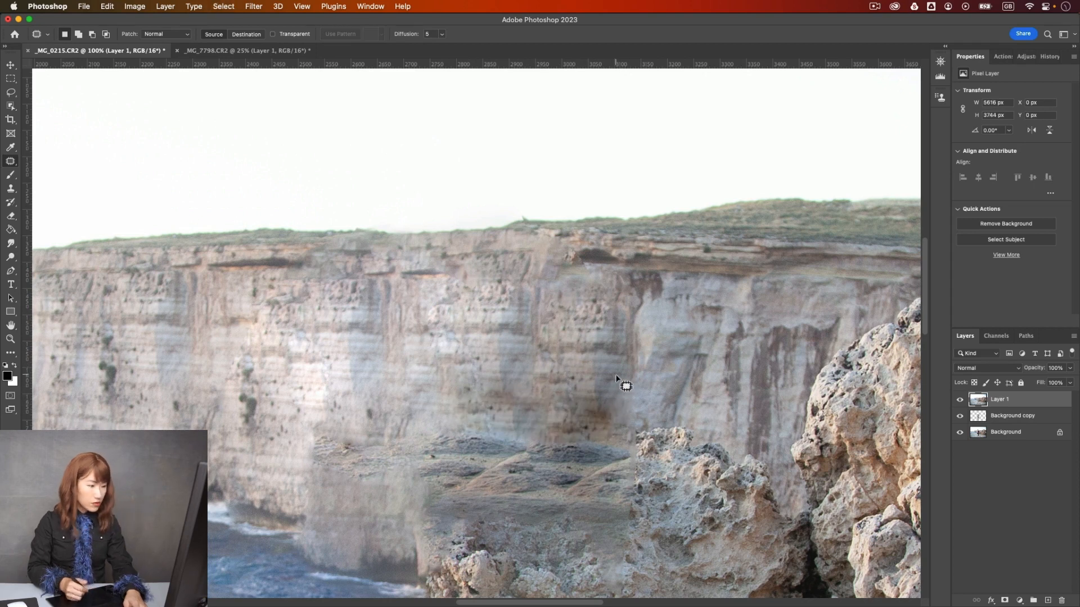
- Patch the smooth, blurred top of the smaller boulder with rough texture from its own lower face
key("super+0")
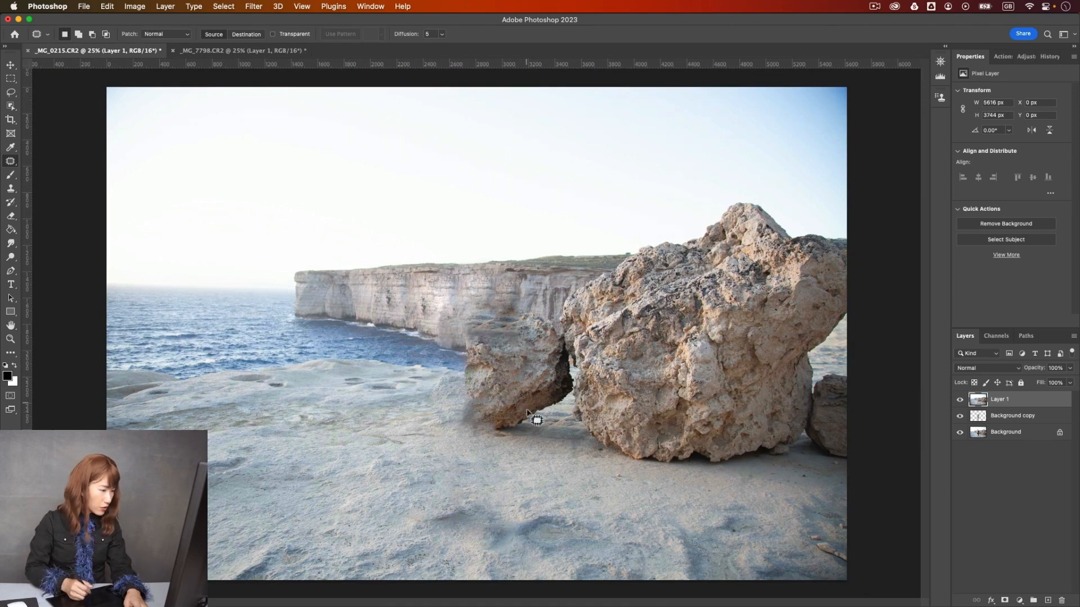
key("super+equal")
key("super+equal")
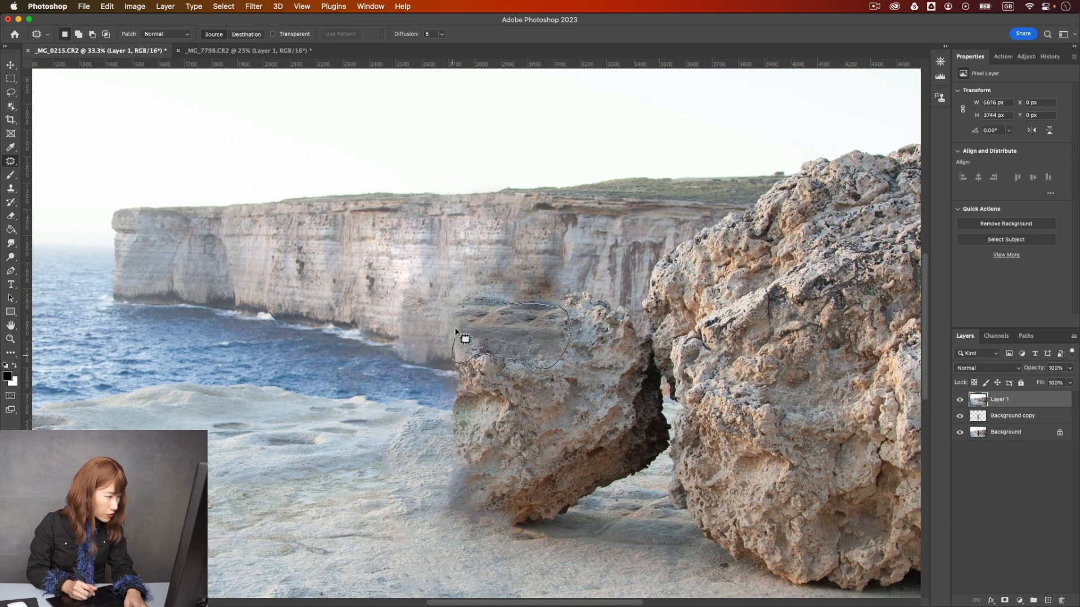
left_click_drag(483, 302, 484, 303)
mouse_move(492, 315)
left_mouse_down()
mouse_move(525, 337)
mouse_move(557, 405)
left_mouse_up()
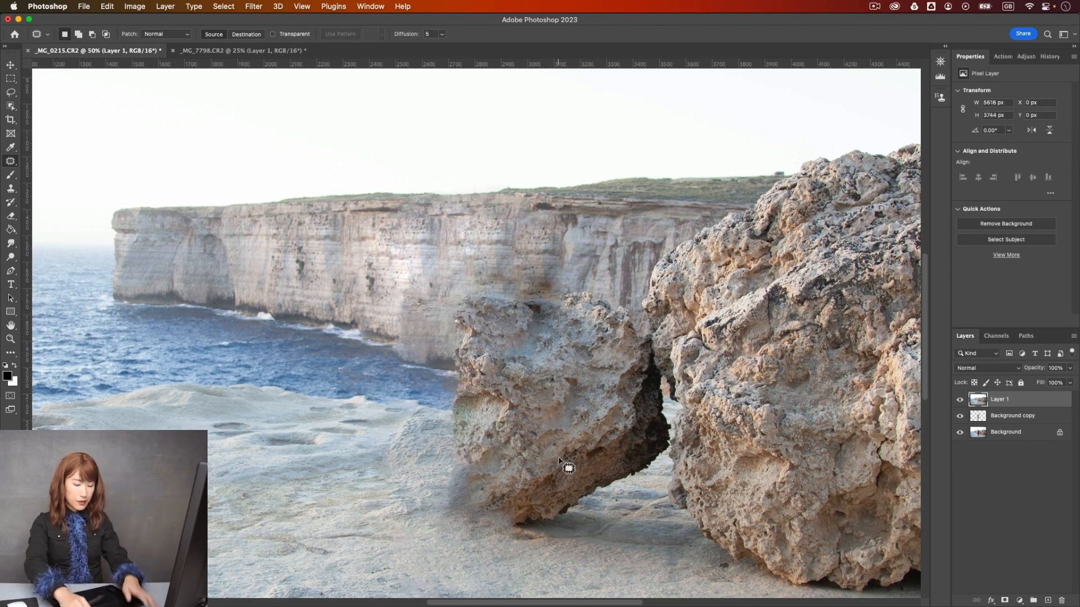
- Patch the dark smudge at the base of the smaller boulder with nearby clean texture, and deselect
key("super+minus")
key("super+minus")
key("super+minus")
key("super+plus")
key("super+plus")
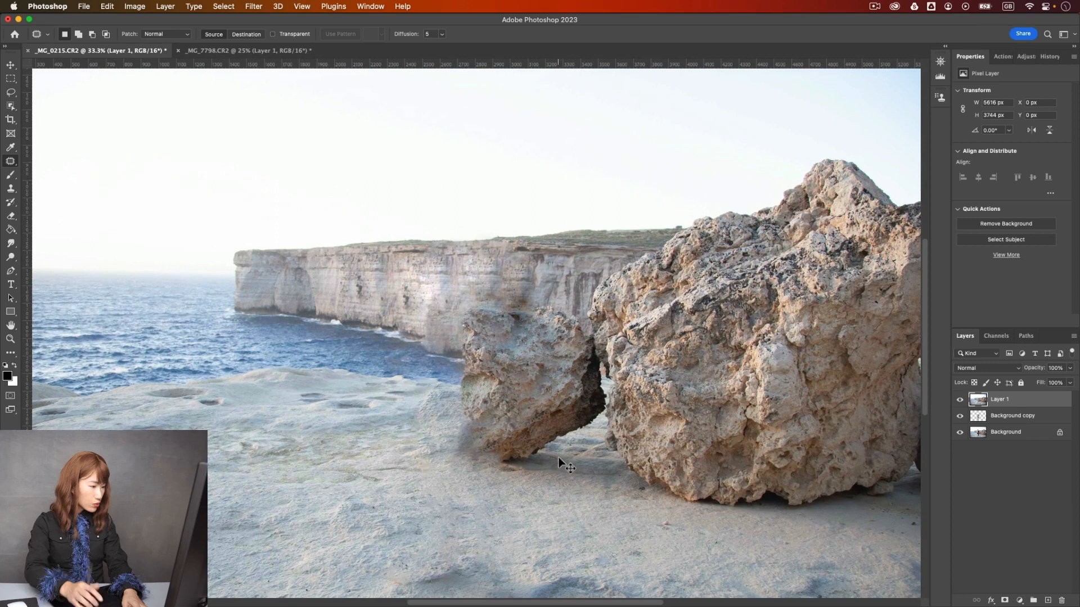
mouse_move(470, 416)
left_mouse_down()
mouse_move(473, 458)
mouse_move(494, 460)
mouse_move(472, 415)
left_mouse_up()
mouse_move(486, 433)
left_mouse_down()
mouse_move(509, 419)
mouse_move(519, 430)
left_mouse_up()
key("super+d")
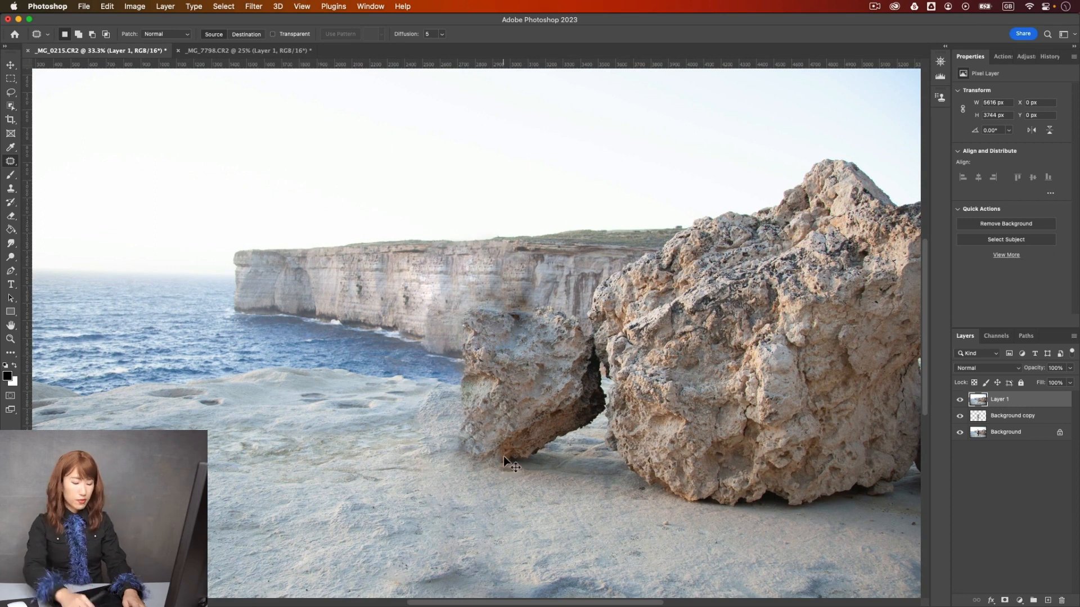
- Activate the Object Selection tool, and look over the related selection tools and selection commands
key("super+minus")
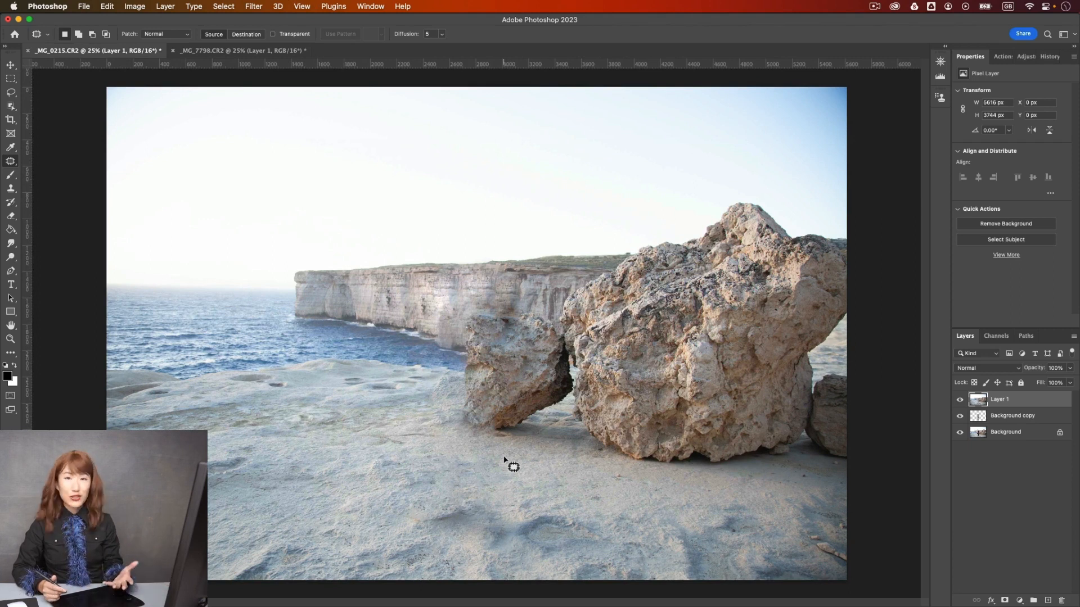
left_click(11, 106)
left_click(254, 6)
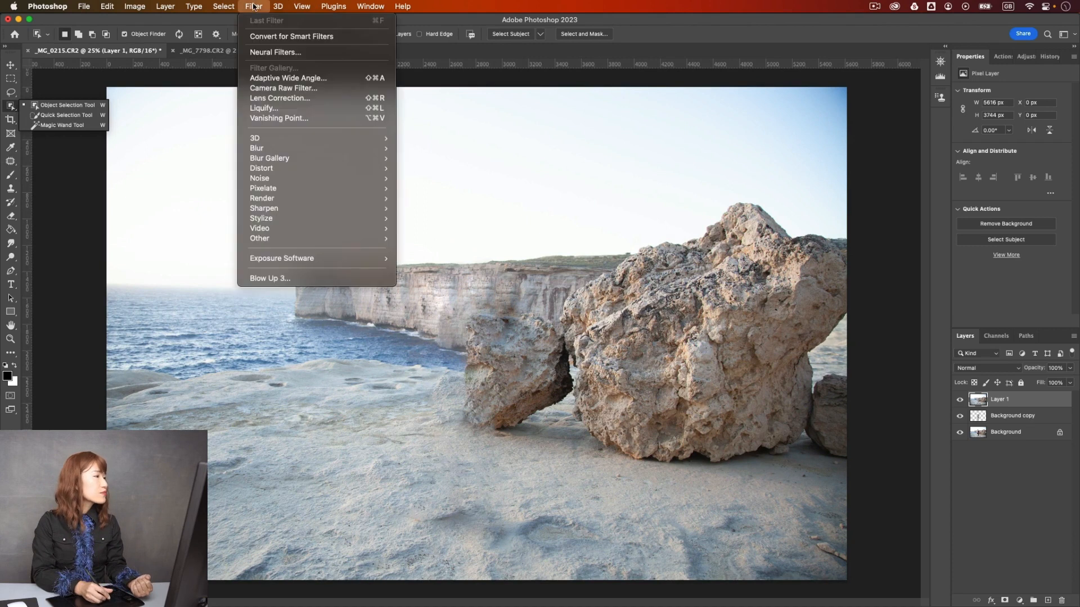
left_click(254, 6)
left_click(224, 6)
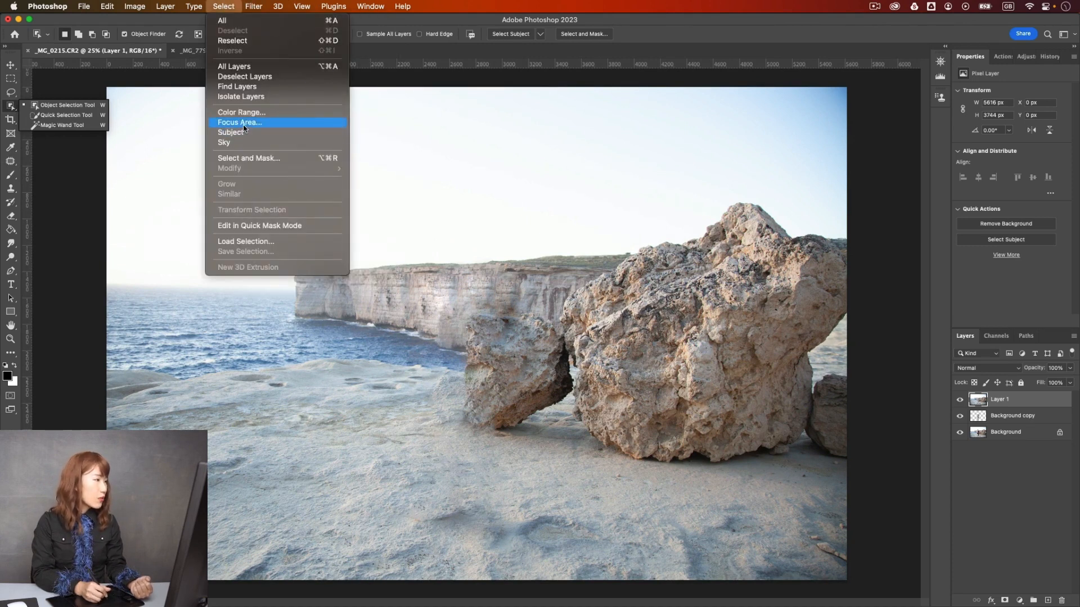
left_click(225, 7)
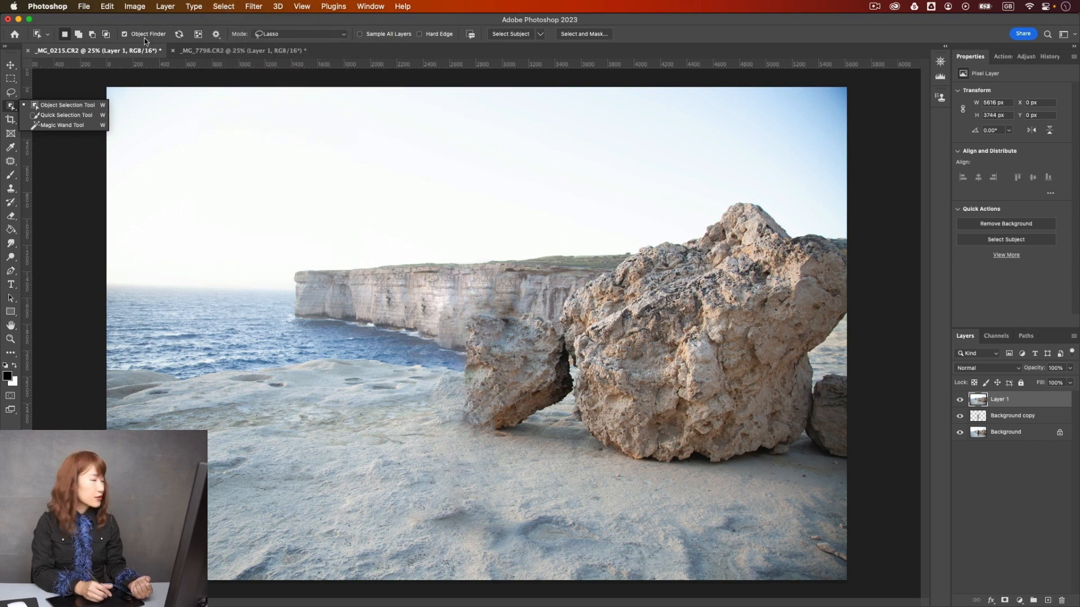
left_click(10, 107)
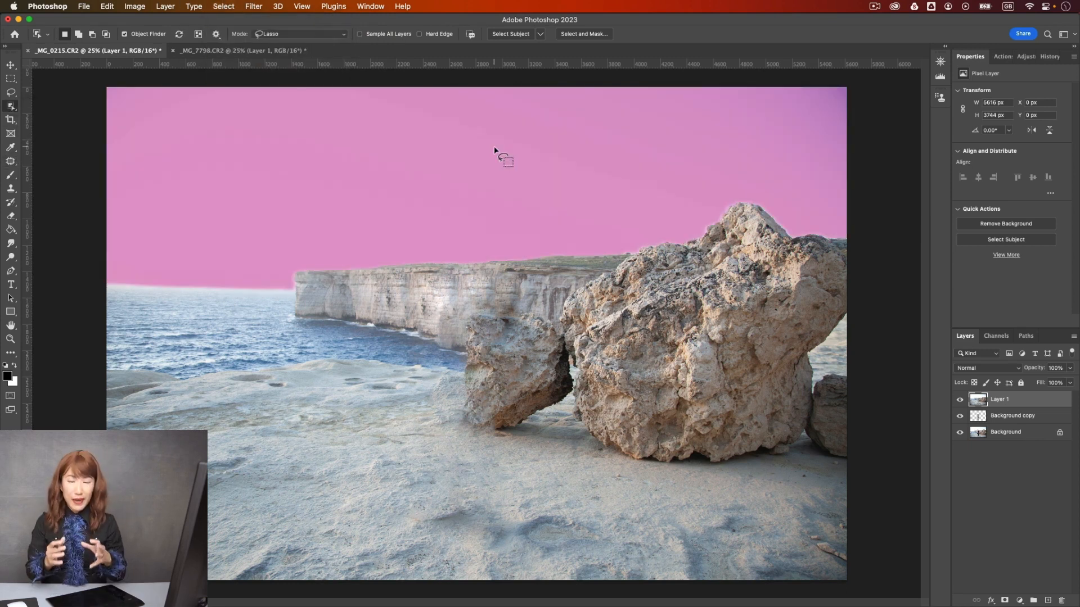